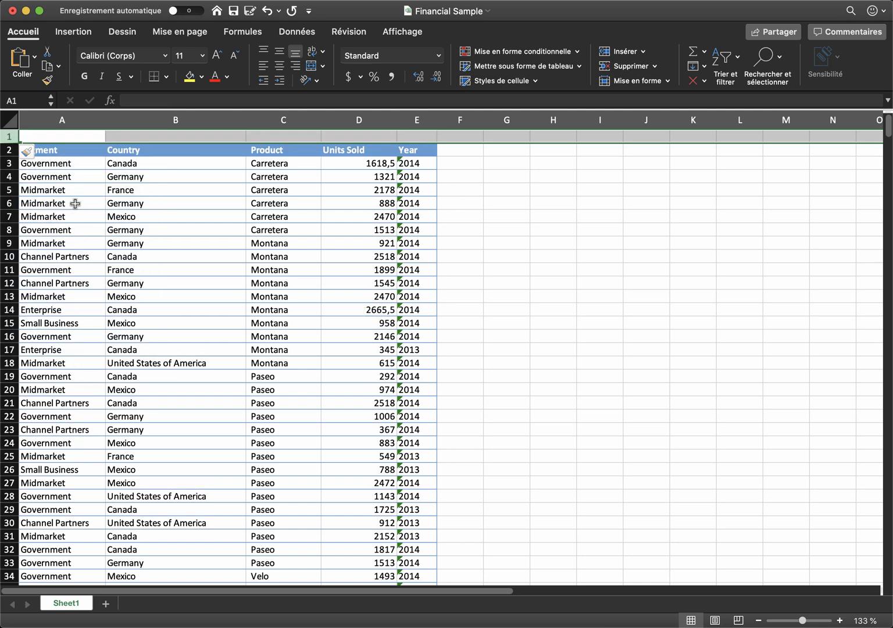
Enter the database column names seg_name, country_name and prod_name in cells A1, B1 and C1
left_click(66, 135)
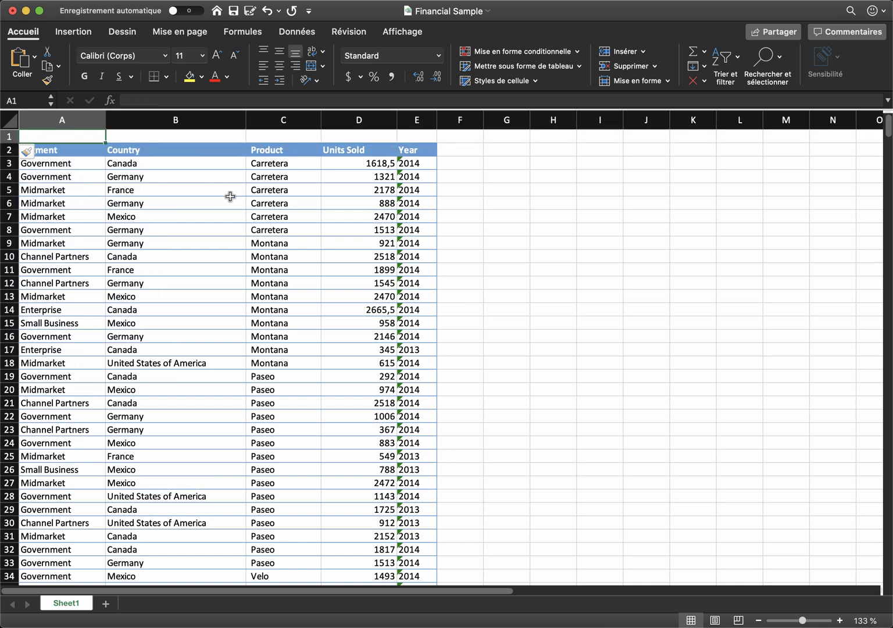
type("seg_name")
key("Tab")
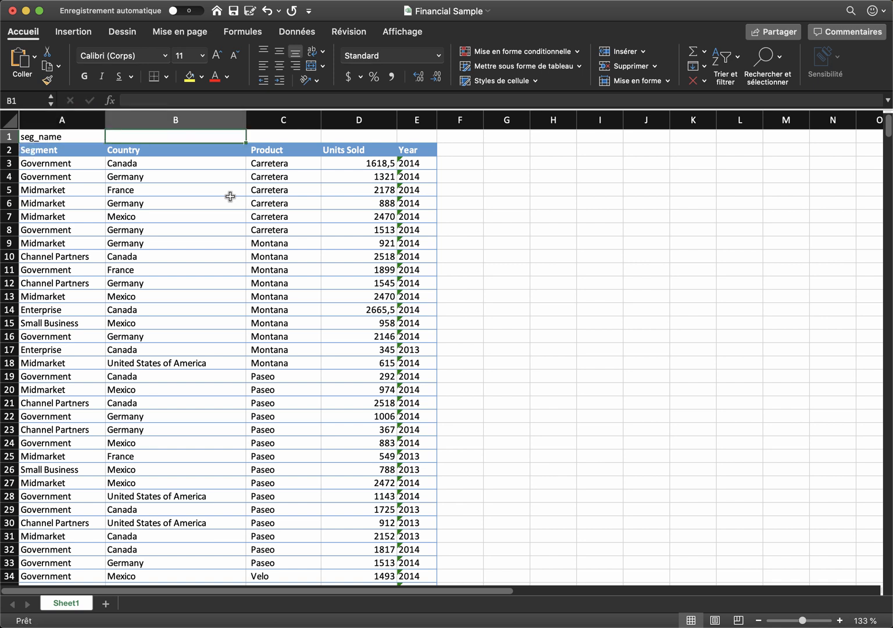
type("country")
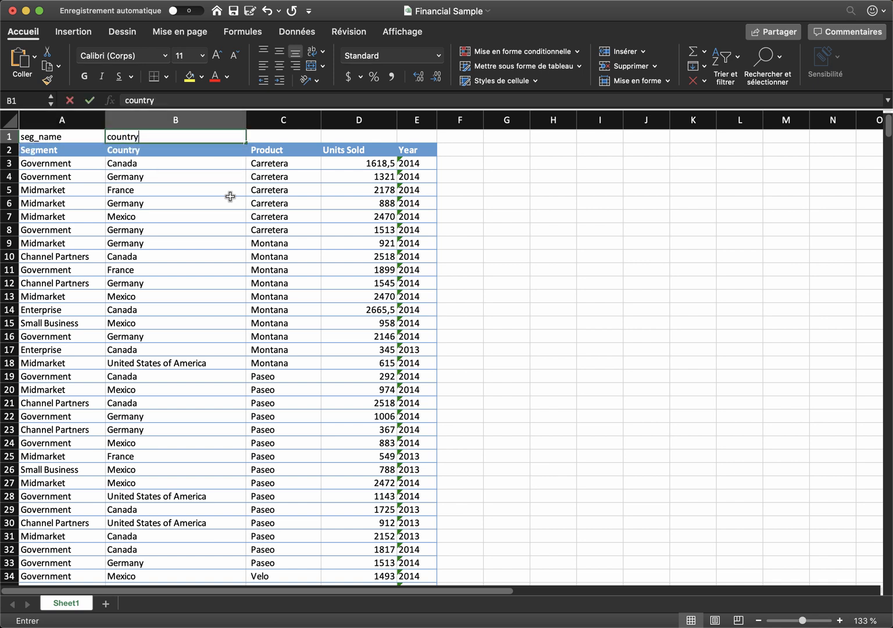
type("_name")
key("Tab")
type("pro")
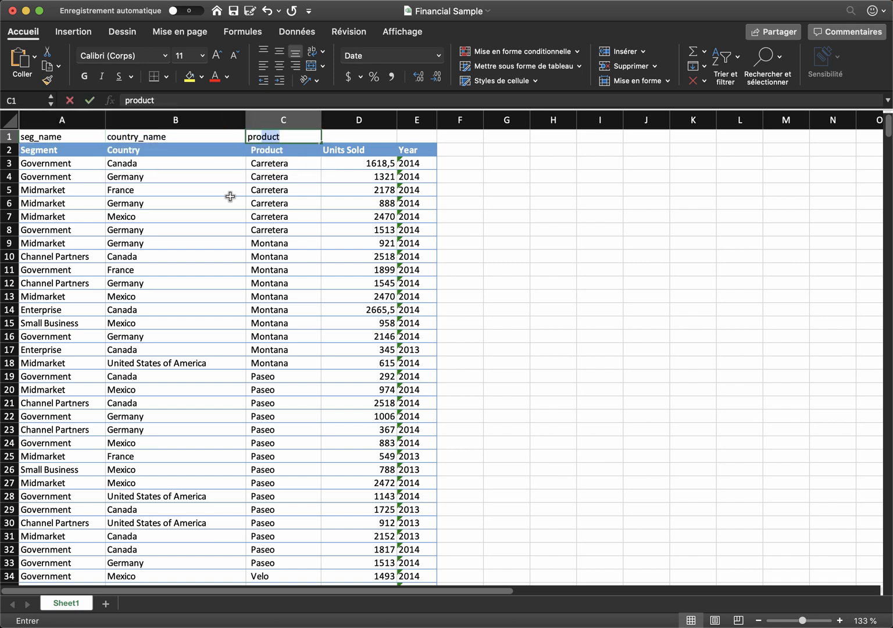
type("d_name")
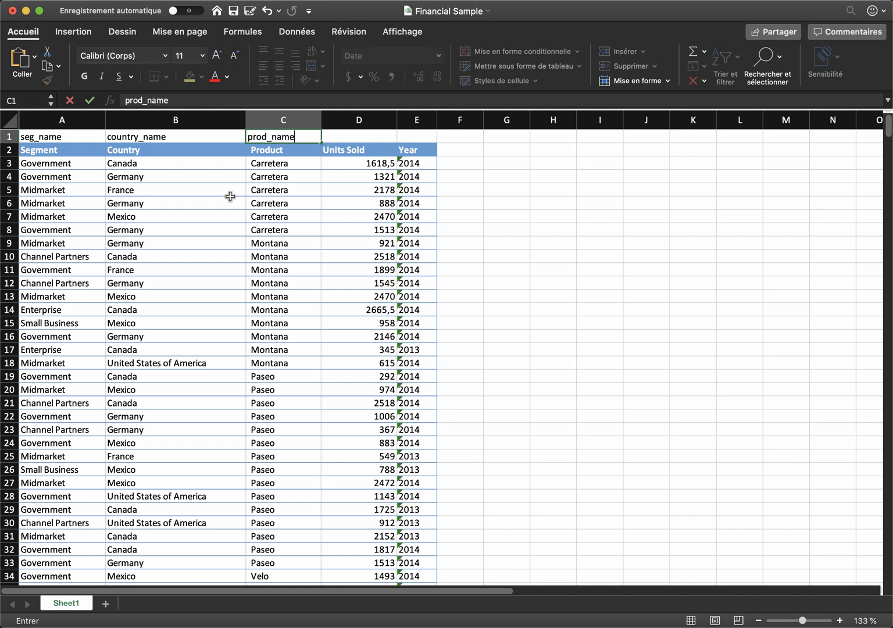
key("Tab")
Enter the column names units_sold in D1 and sale_year in E1
type("unit")
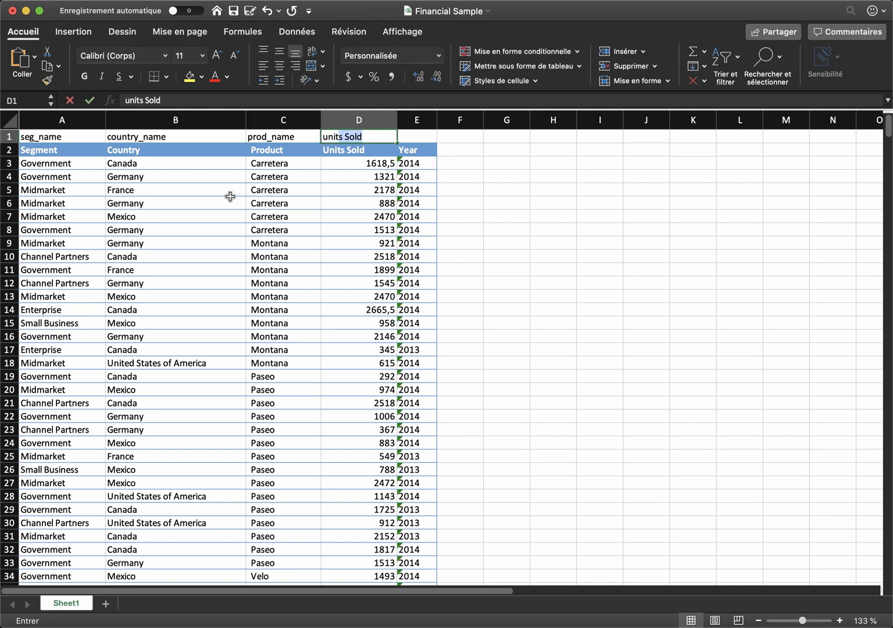
type("s_sold")
key("Tab")
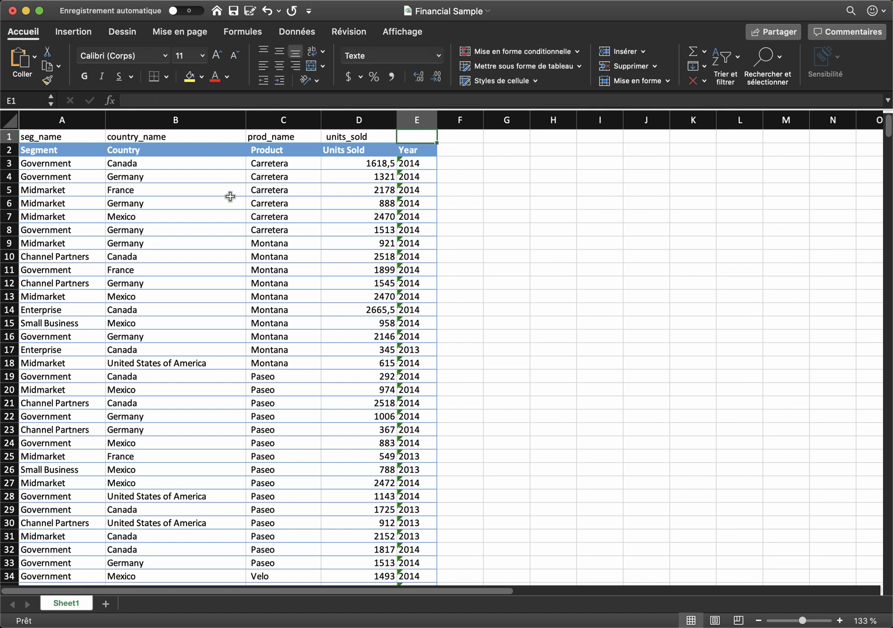
type("sale_year")
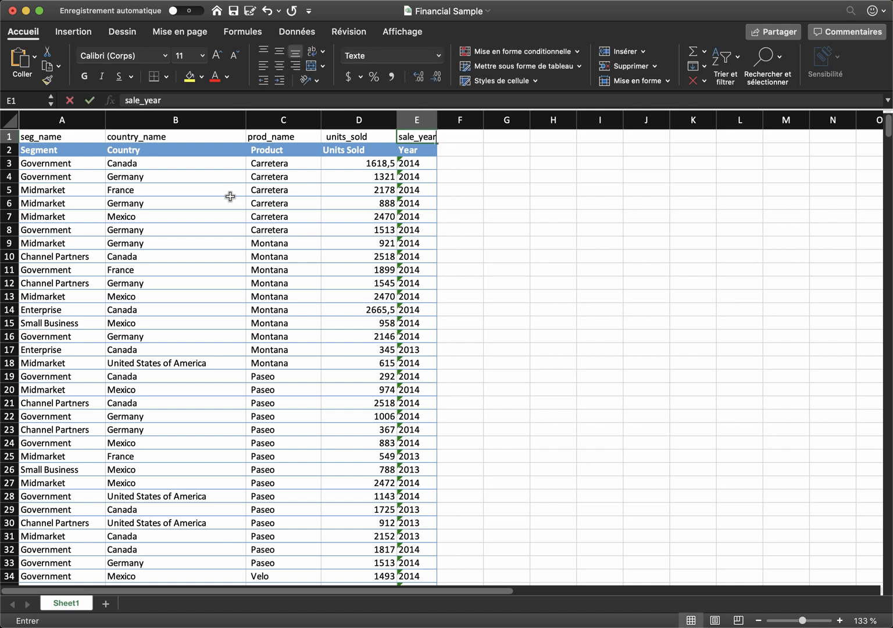
key("Tab")
Enter the formula ="INSERT INTO sales (a, b, c, d, e) VALUES ('a', 'b', 'c', 'd', 'e');" in cell G3
key("Down")
key("Down")
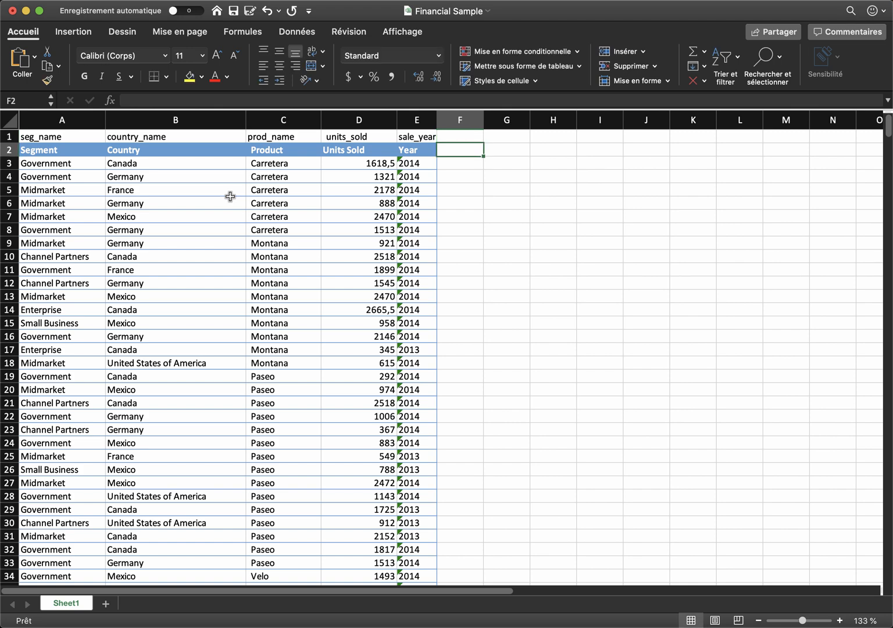
key("Right")
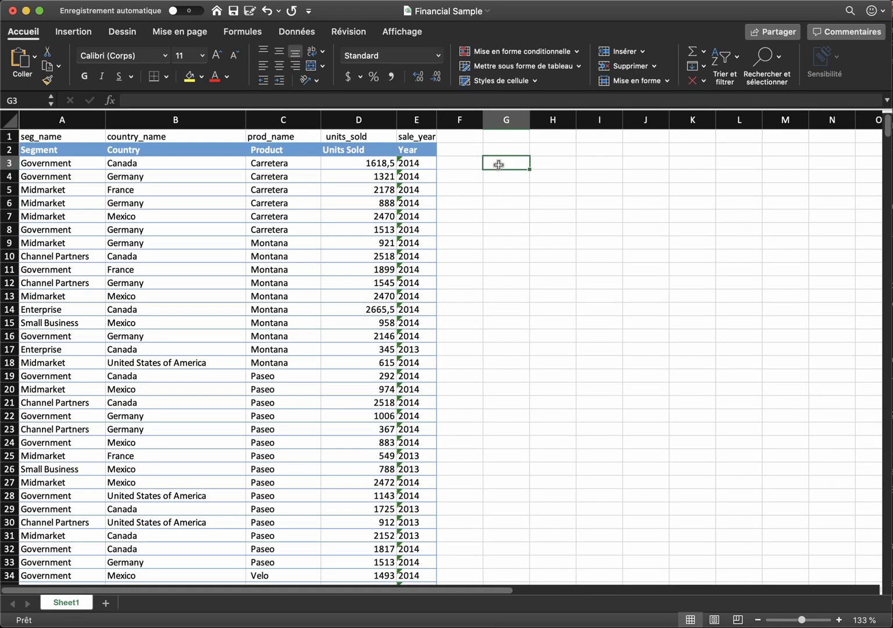
type("=")
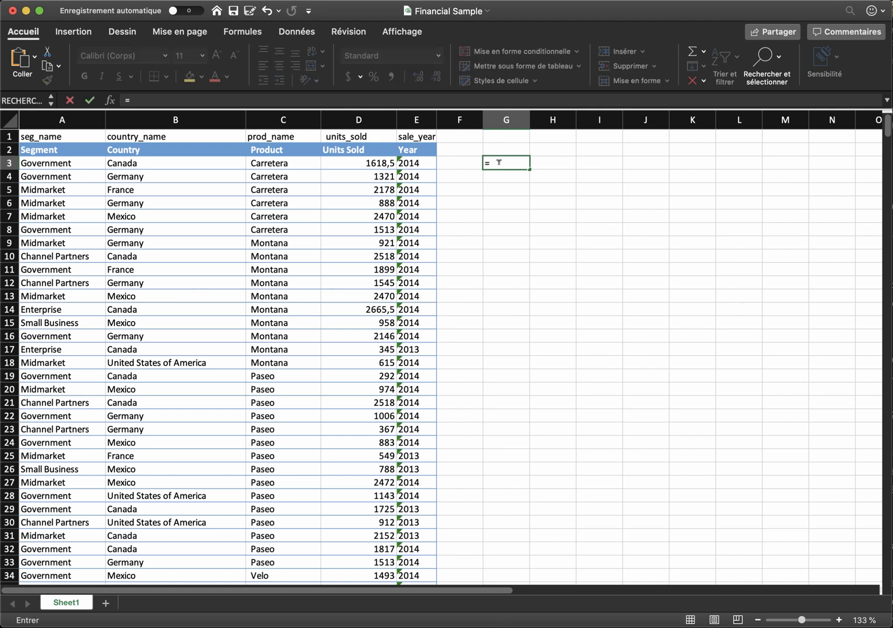
type("\"INSERT INTO s")
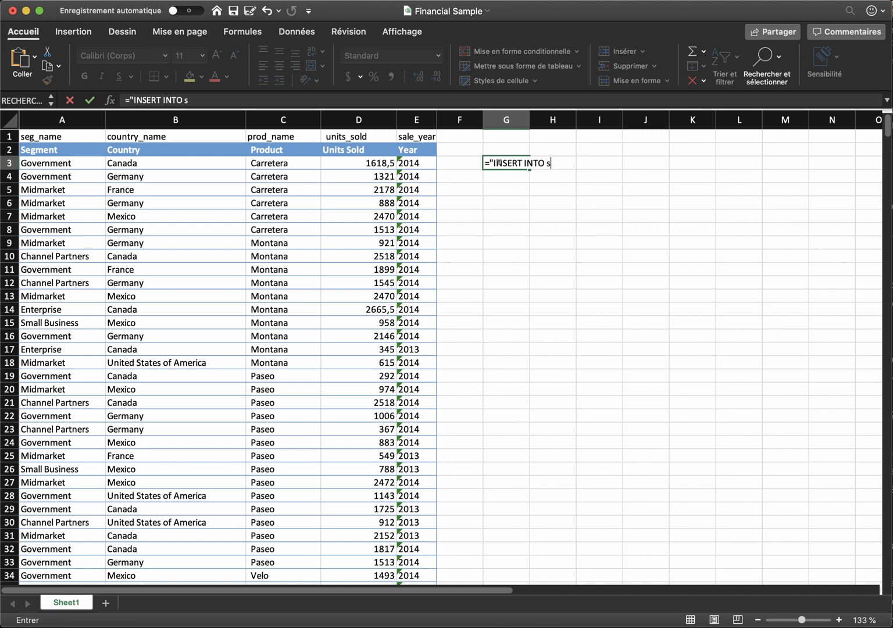
type("ales (a, b, c, d, e) ")
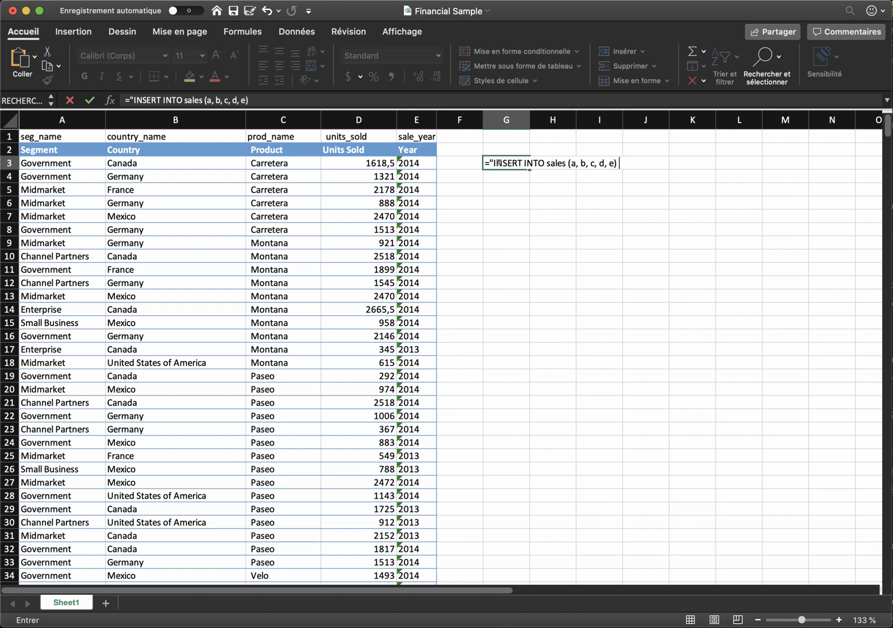
type("VALUES ('a', ")
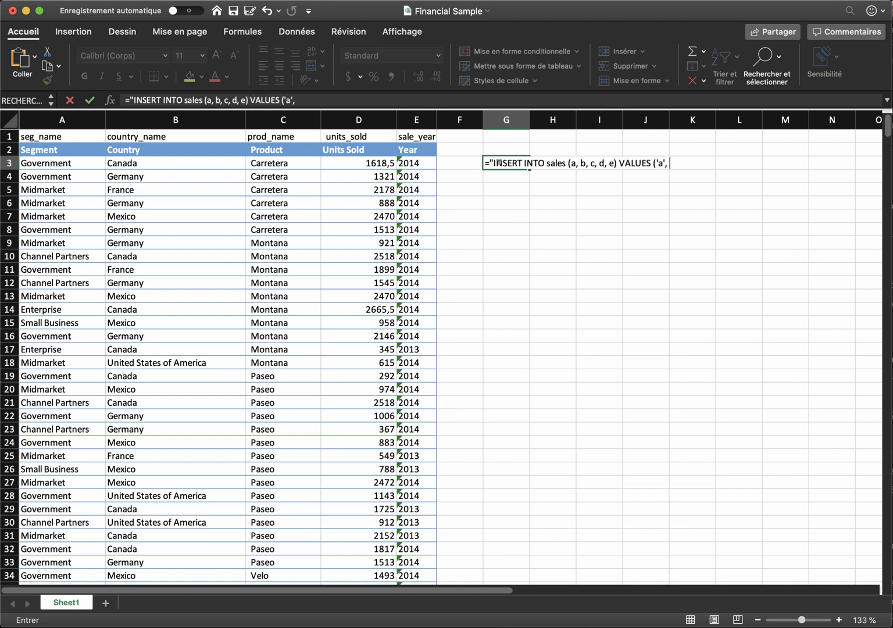
type("'b', 'c', 'd', 'e');\"")
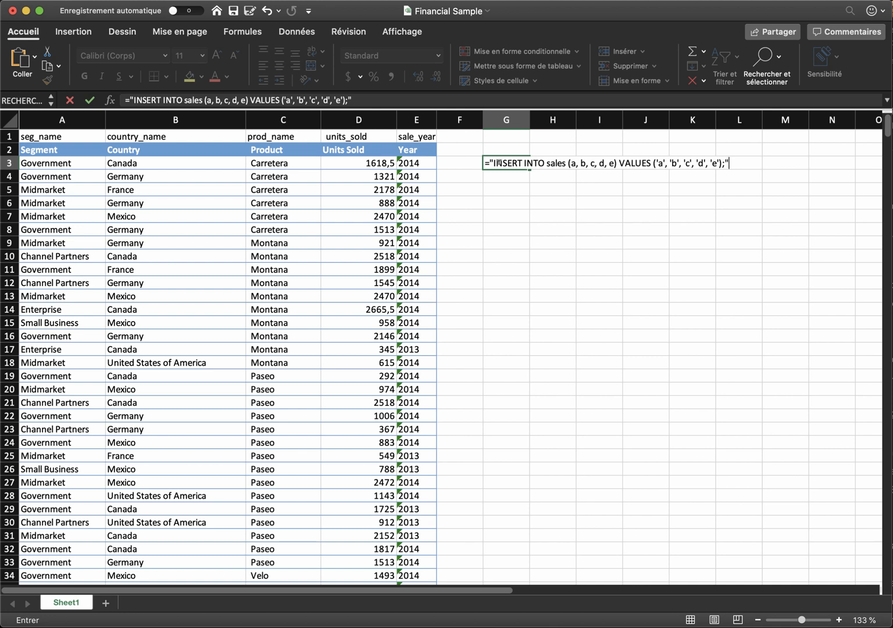
key("Return")
left_click(500, 166)
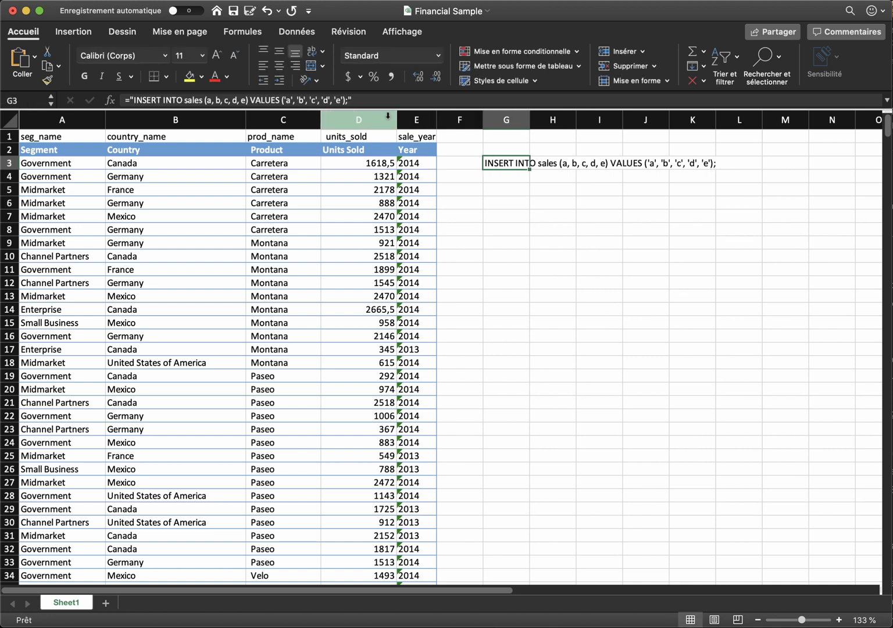
left_click(351, 100)
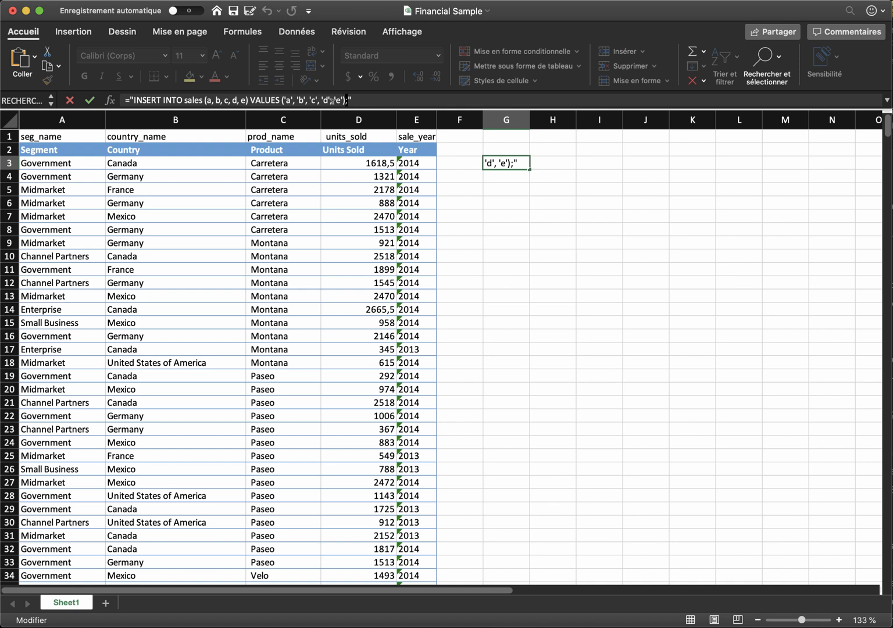
left_click(535, 229)
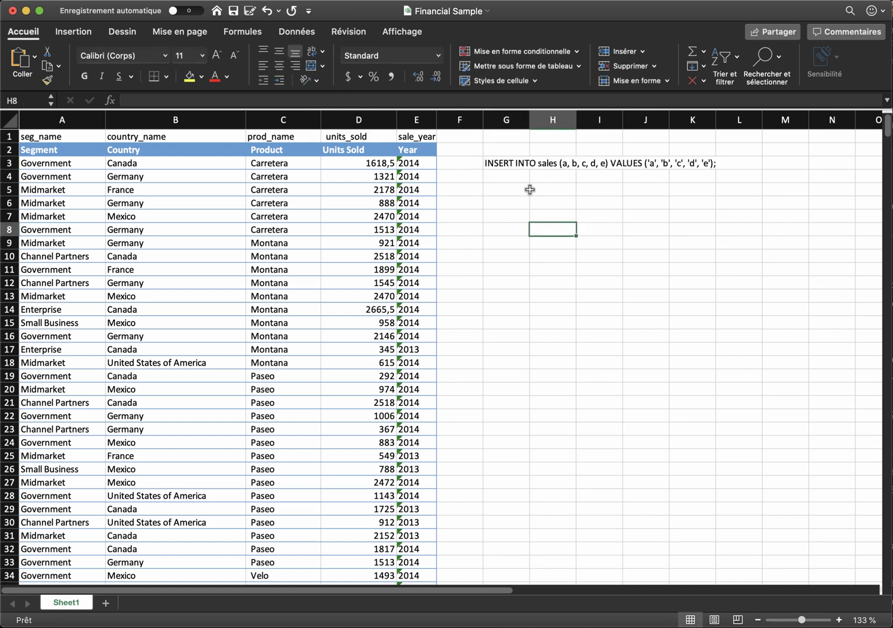
In the G3 formula, replace the column placeholders a and b in the sales column list with "&&"
left_click(510, 165)
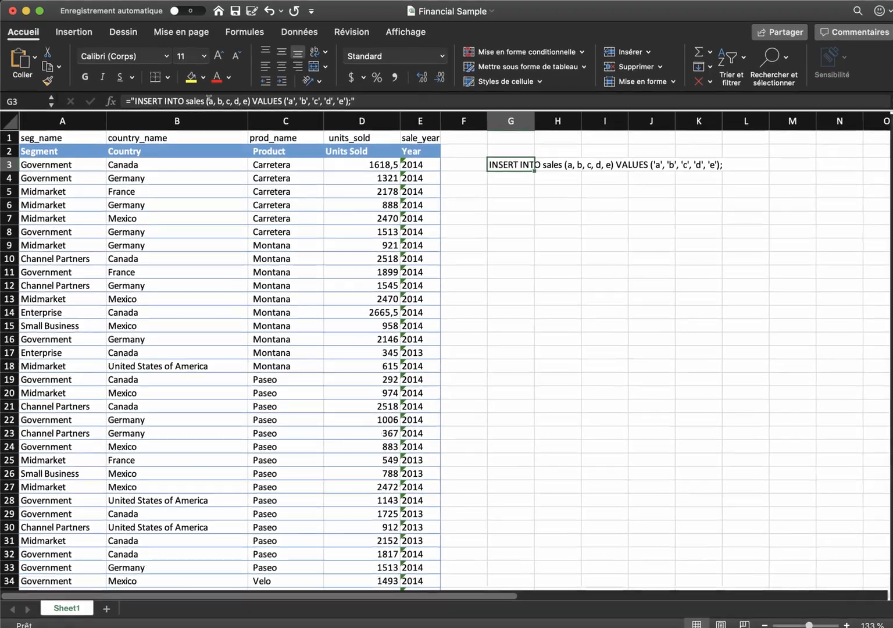
left_click(205, 100)
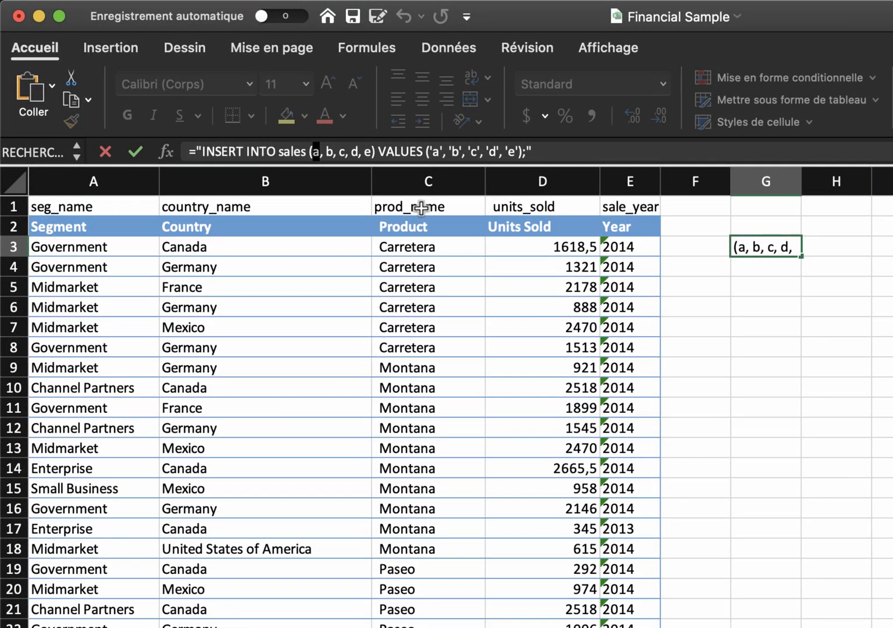
type("\"&&\"")
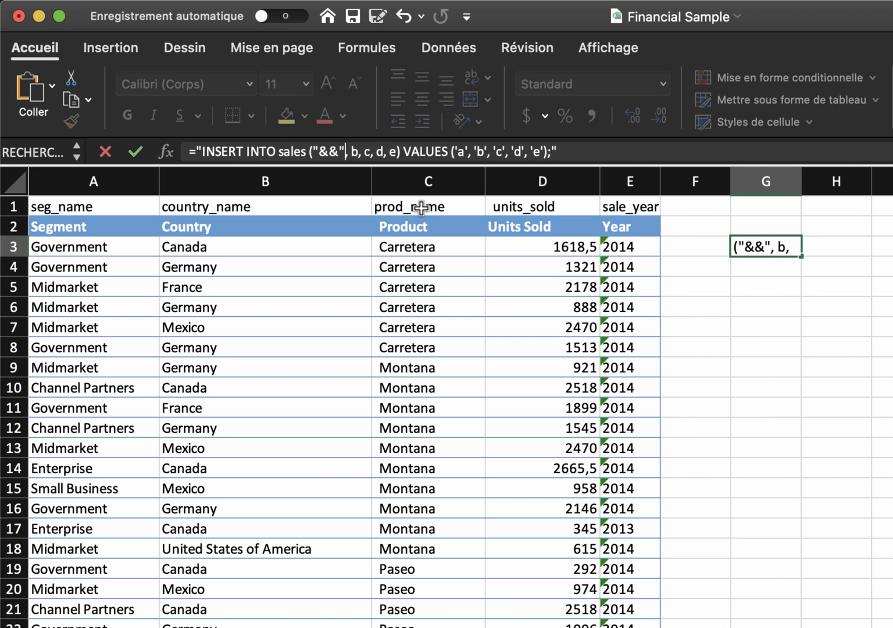
key("shift+Left")
key("shift+Left")
key("shift+Left")
key("shift+Left")
key("super+c")
key("Right")
key("Right")
key("shift+Right")
key("super+v")
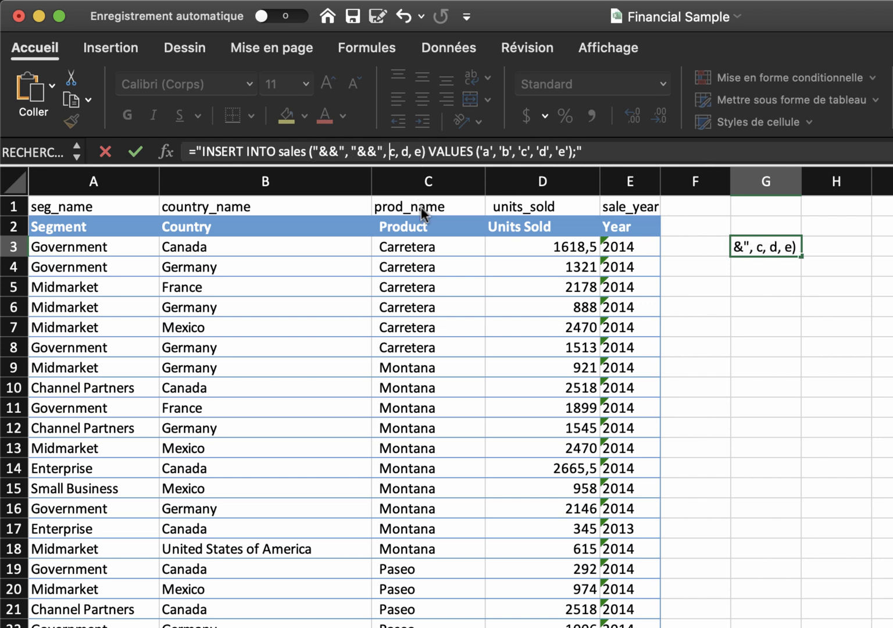
Replace the remaining column placeholders c, d and e in the sales column list with "&&"
key("shift+Right")
key("super+v")
key("Right")
key("Right")
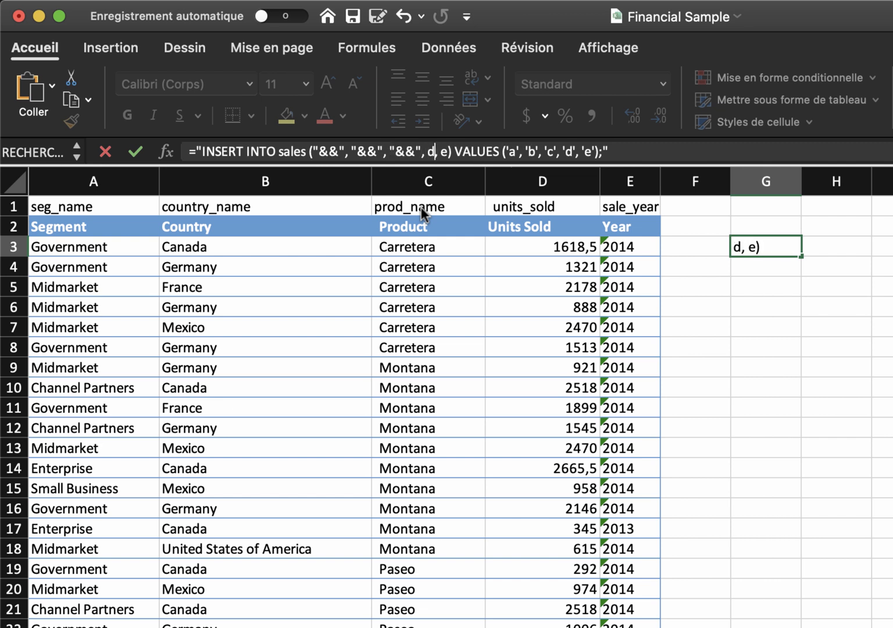
key("super+v")
key("shift+Right")
key("super+v")
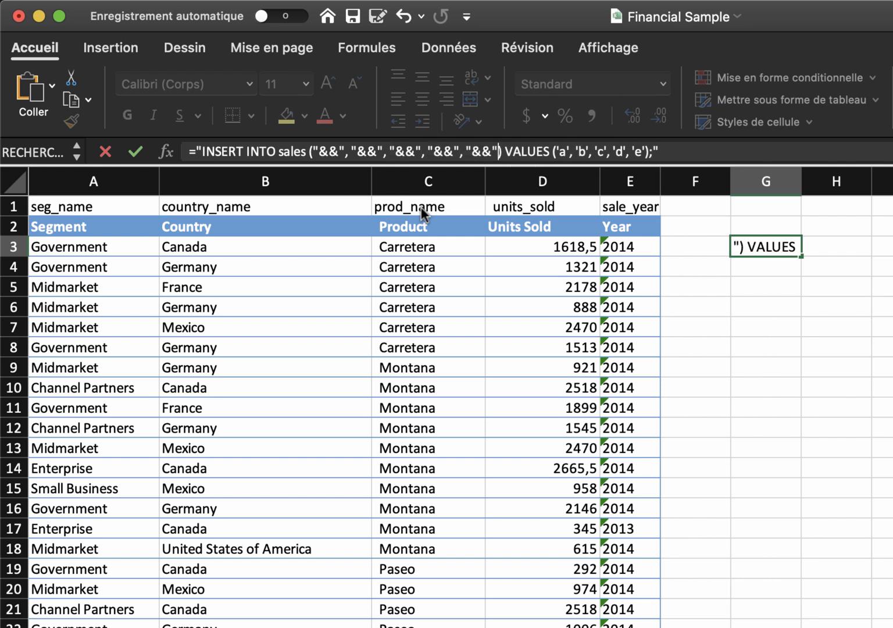
Replace the letters a and b in the VALUES list with "&&", keeping their surrounding single quotes
key("Right")
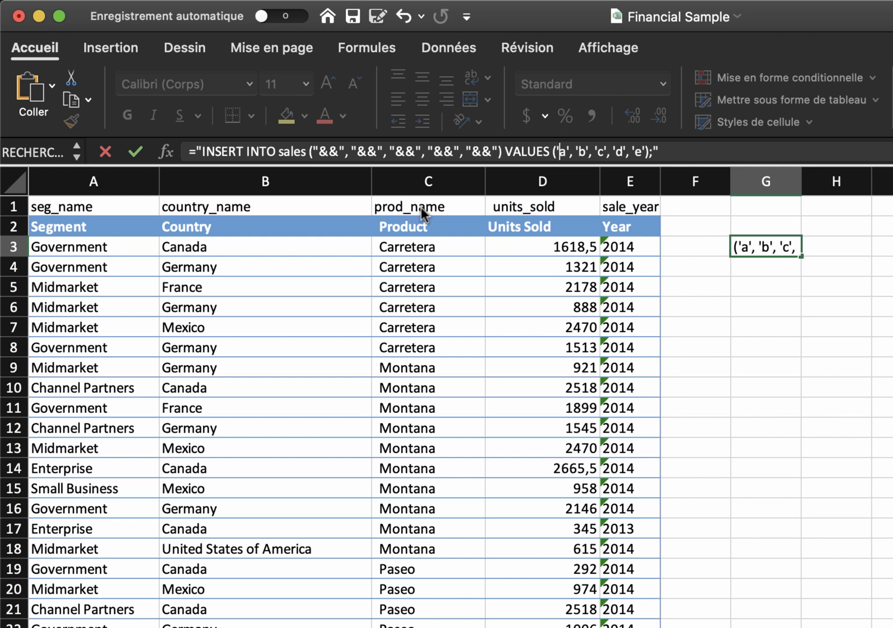
key("shift+Right")
key("super+v")
key("Right")
key("Right")
key("Right")
key("Right")
key("shift+Right")
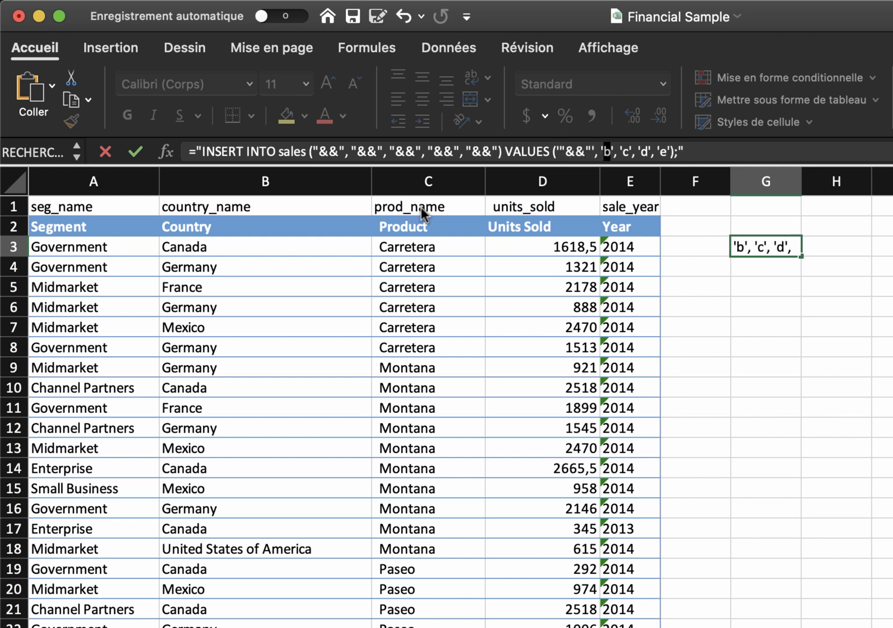
key("super+v")
Replace the letters c, d and e in the VALUES list with "&&", keeping their surrounding single quotes
key("shift+Right")
key("super+v")
key("Right")
key("Right")
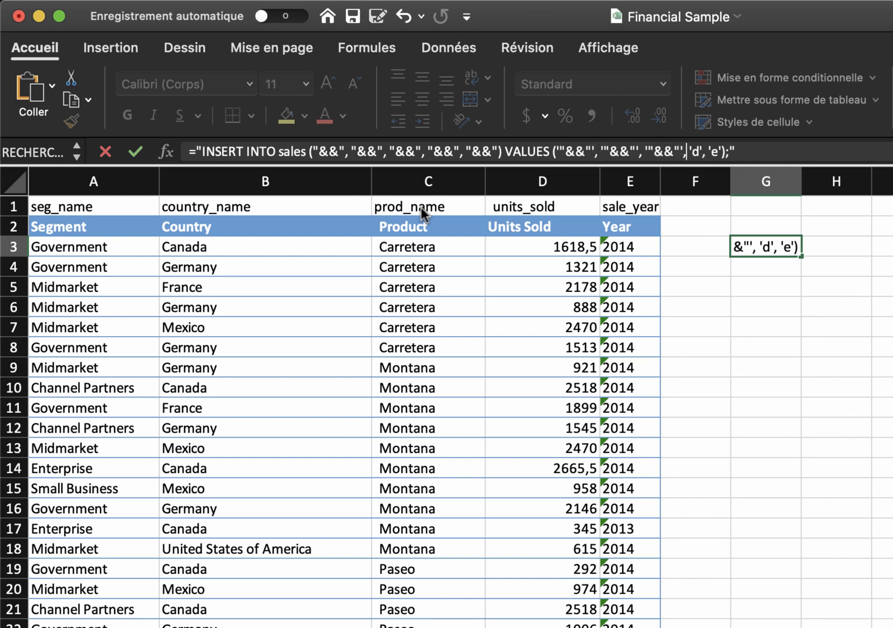
key("shift+Right")
key("super+v")
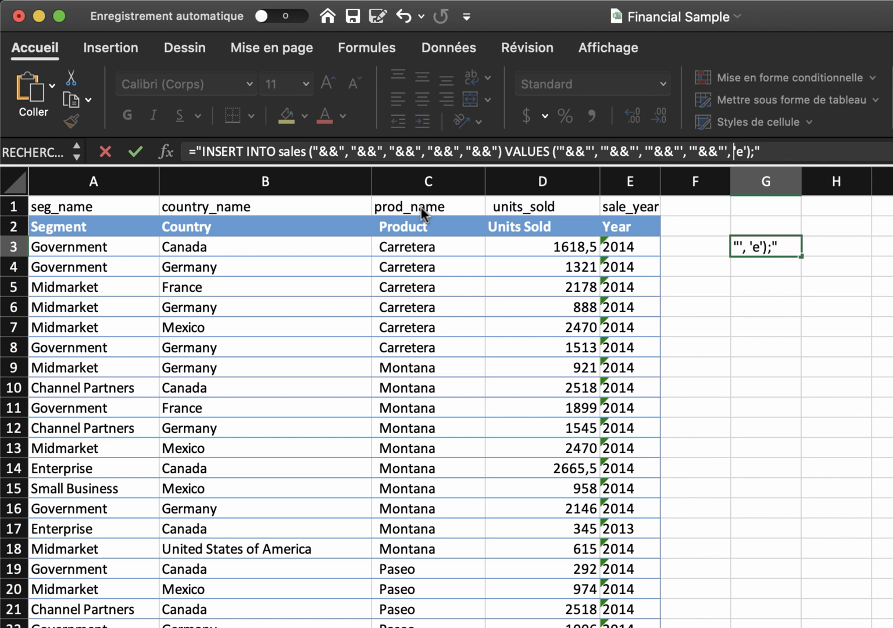
key("shift+Right")
key("super+v")
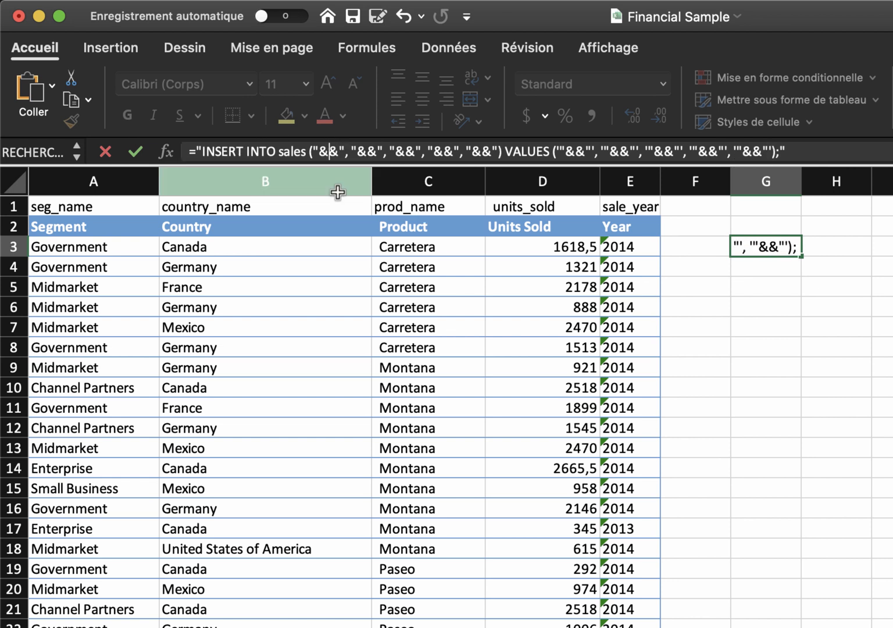
Insert the row-locked references A$1 and B$1 between the ampersands of the first two column-list placeholders
left_click(123, 206)
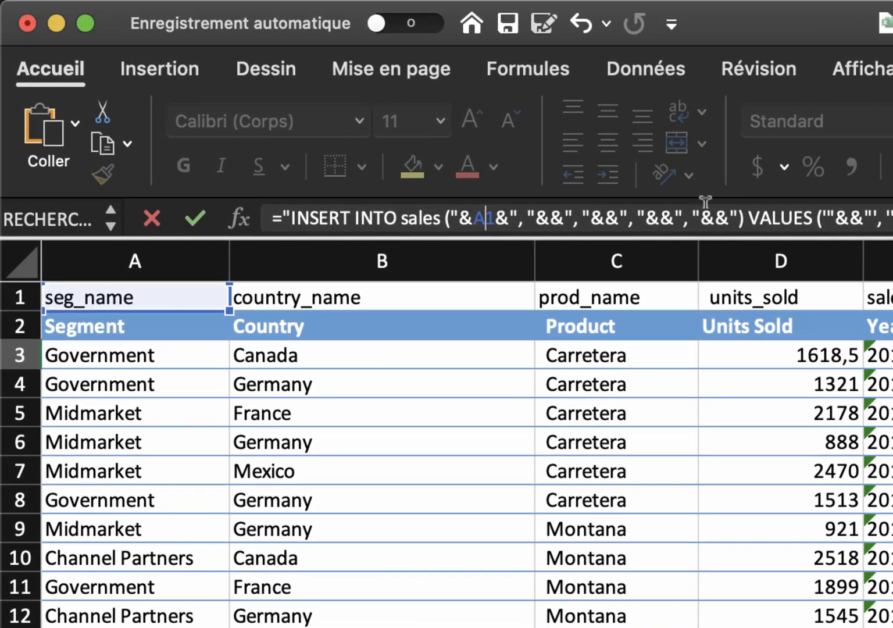
type("$")
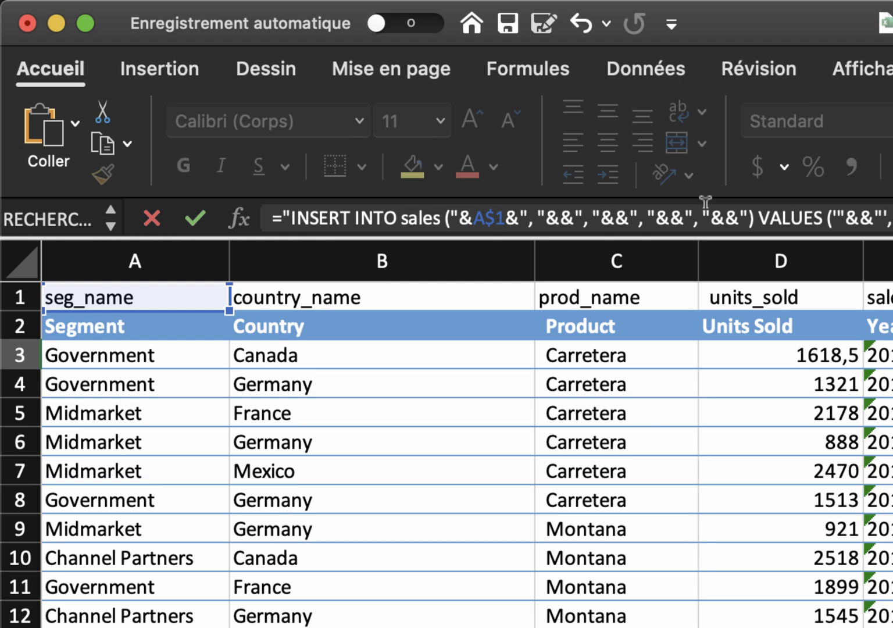
key("Right")
key("Right")
key("Right")
key("Right")
key("Right")
key("Right")
type("B$1")
Insert the reference C$1 between the ampersands of the third column-list placeholder
key("Right")
key("Right")
key("Right")
key("Right")
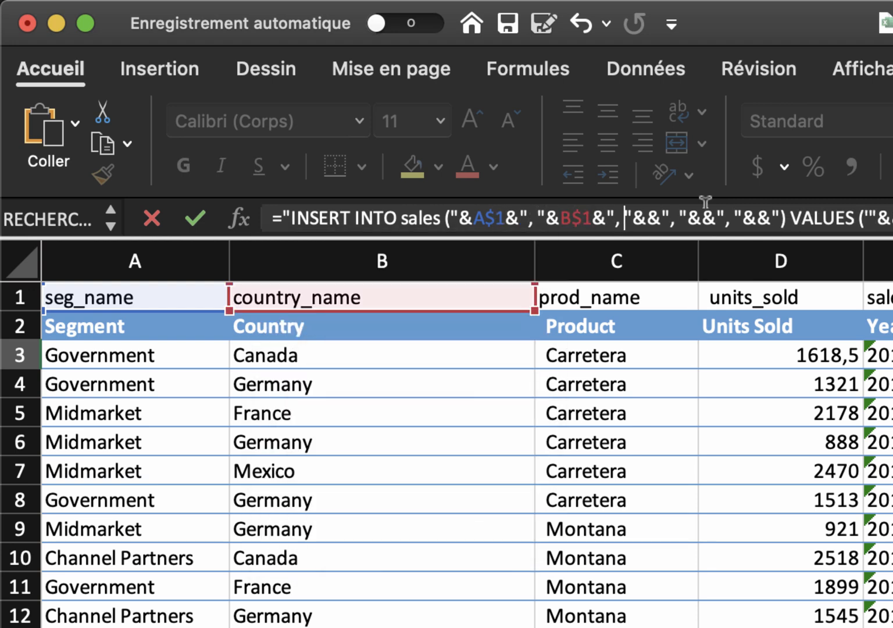
key("Right")
key("Right")
type("C")
type("$1")
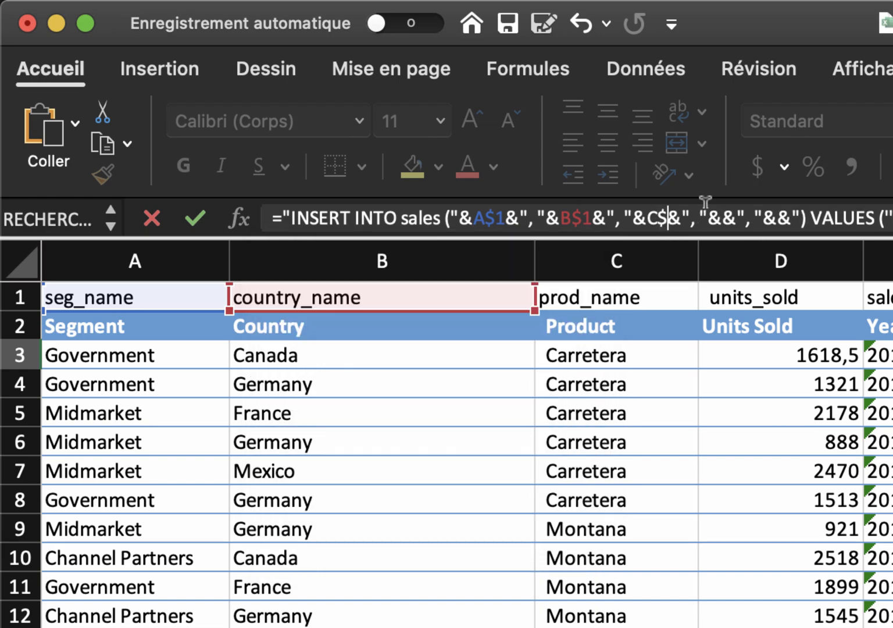
Insert the reference D$1 between the ampersands of the fourth column-list placeholder
key("Right")
key("Right")
key("Right")
key("Right")
key("Right")
key("Right")
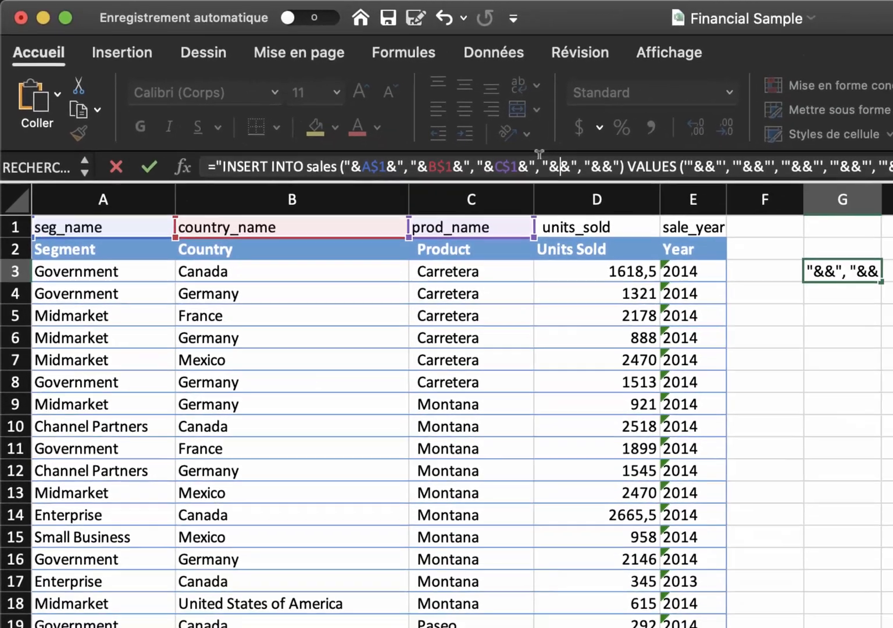
type("D$1")
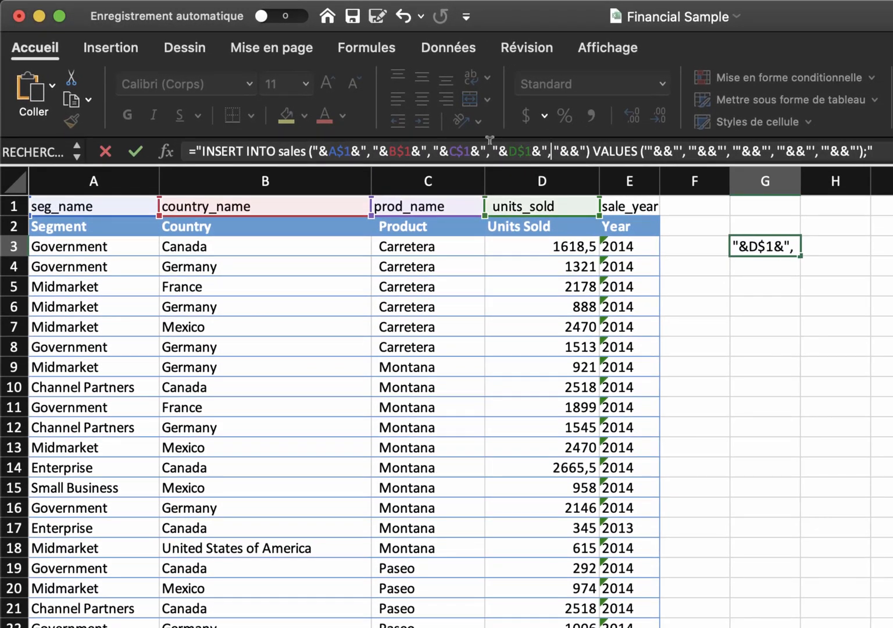
Insert the row-locked reference E$1 between the ampersands of the fifth column-list placeholder
key("Right")
key("Right")
key("Right")
type("E$1")
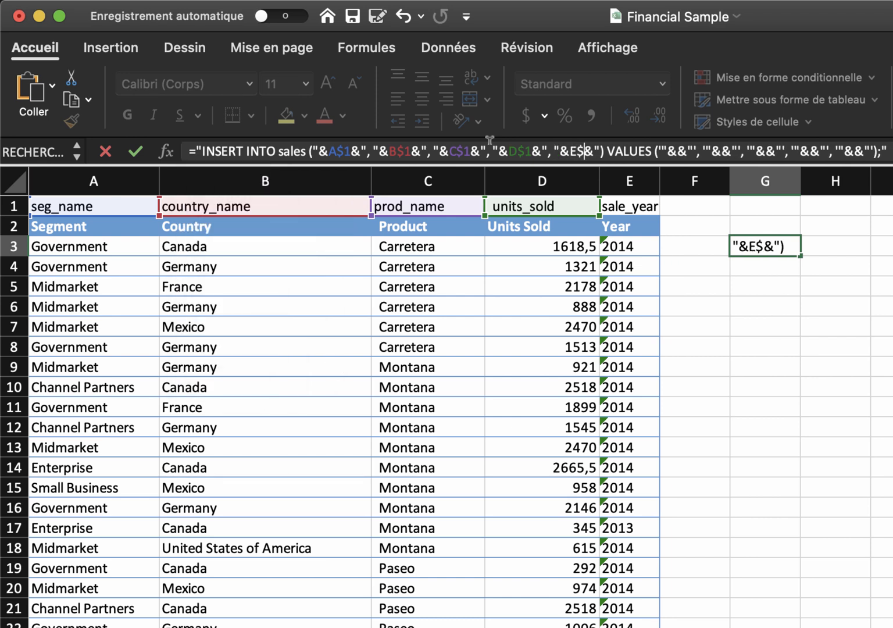
Insert the relative reference A3 between the ampersands of the first placeholder in the VALUES list
key("Right")
key("Right")
key("Right")
key("Right")
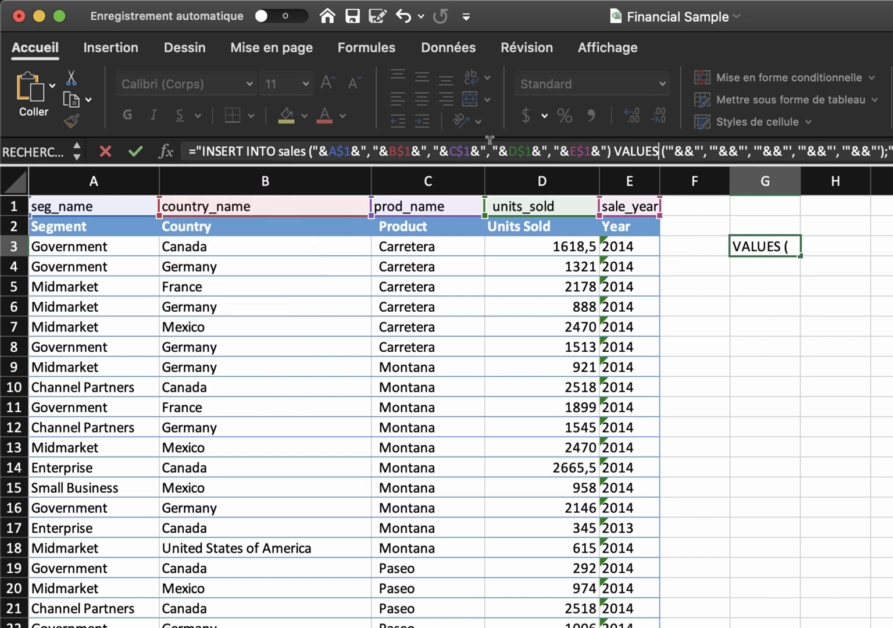
key("Right")
key("Right")
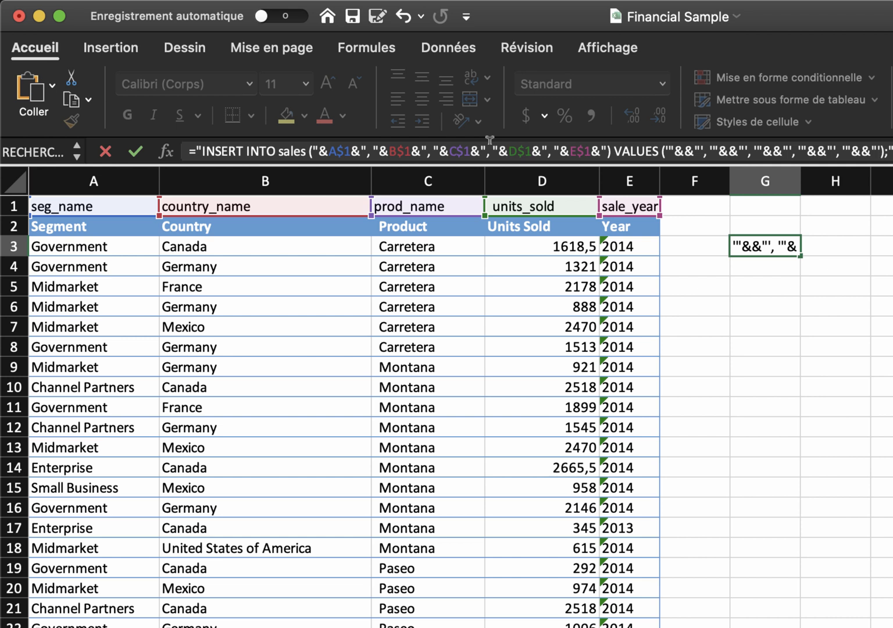
type("A")
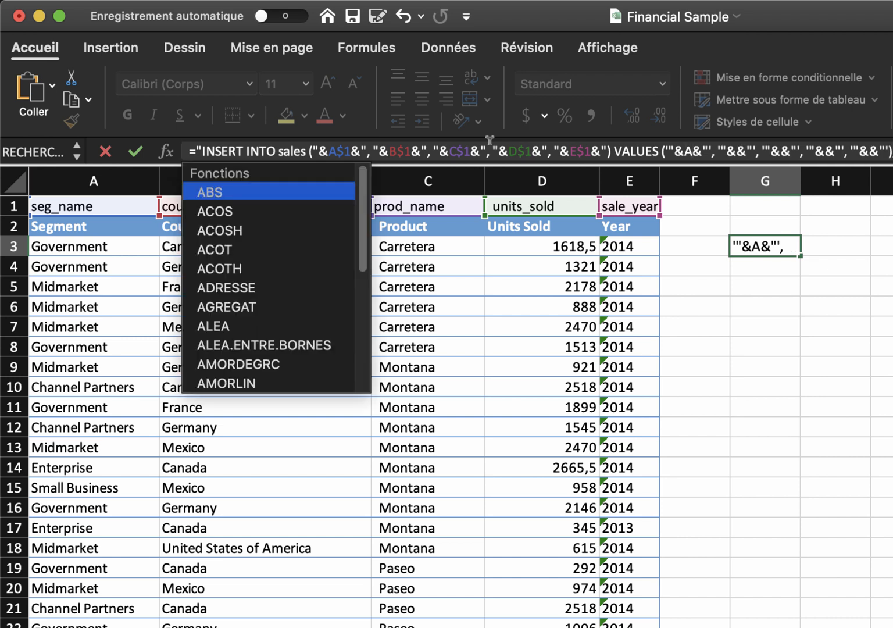
type("3")
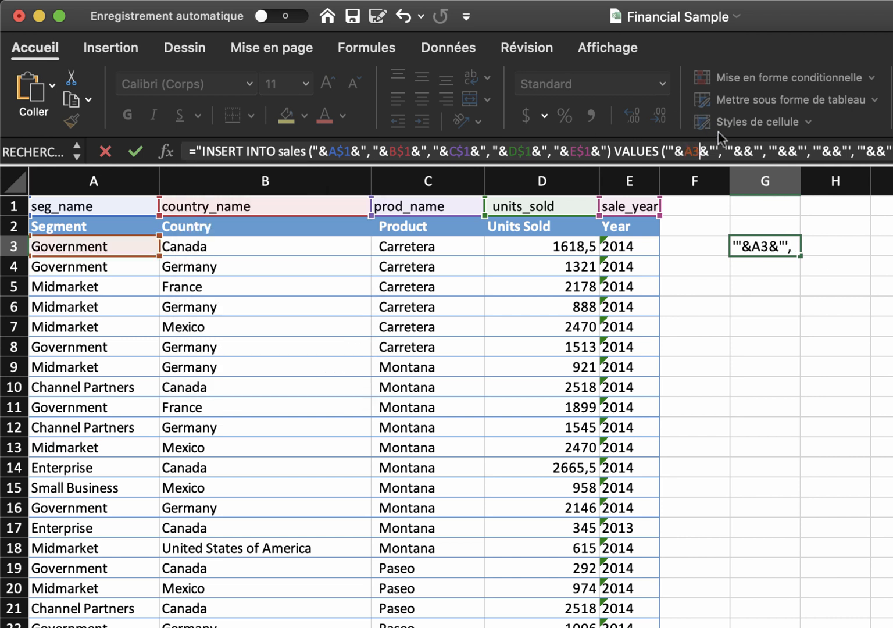
Insert the cell references B3 and C3 into the second and third placeholders of the VALUES list
left_click(737, 149)
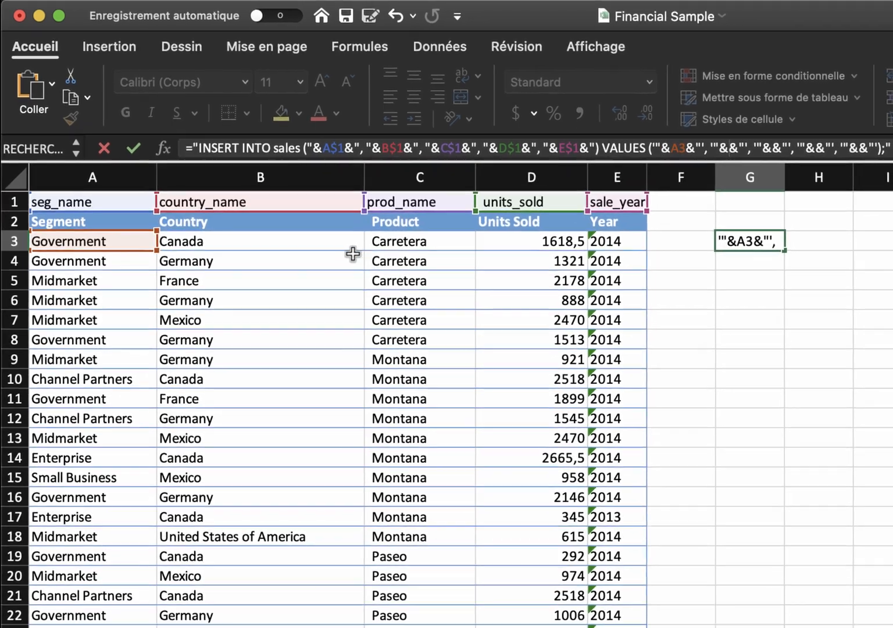
left_click(354, 251)
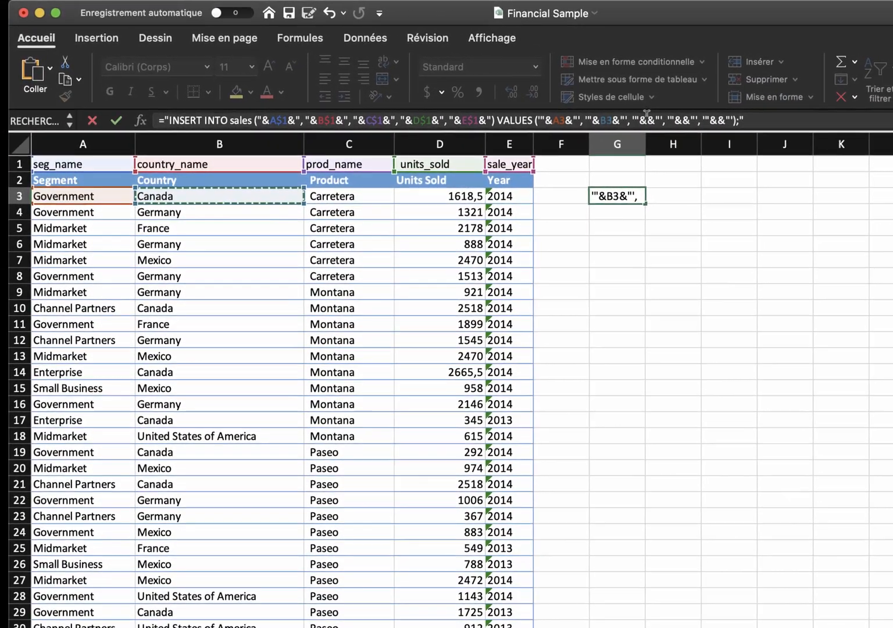
left_click(734, 138)
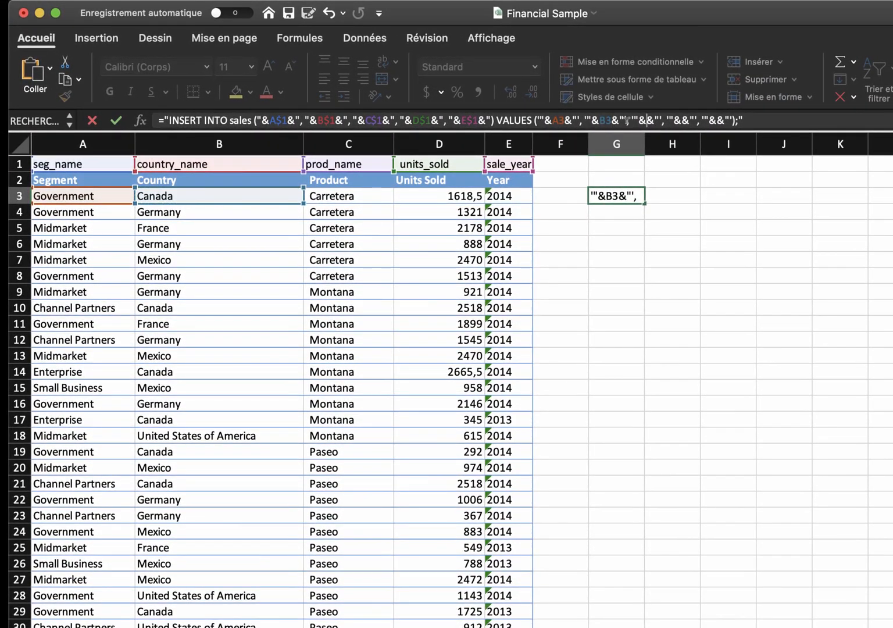
left_click(367, 197)
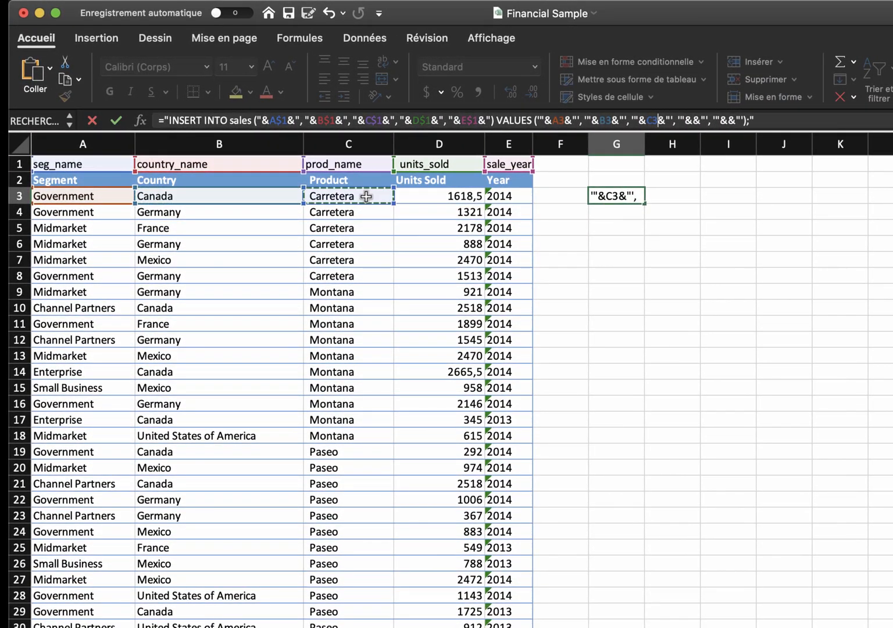
Insert D3 and E3 into the last two placeholders of the VALUES list and commit the formula in G3
left_click(689, 120)
left_click(457, 196)
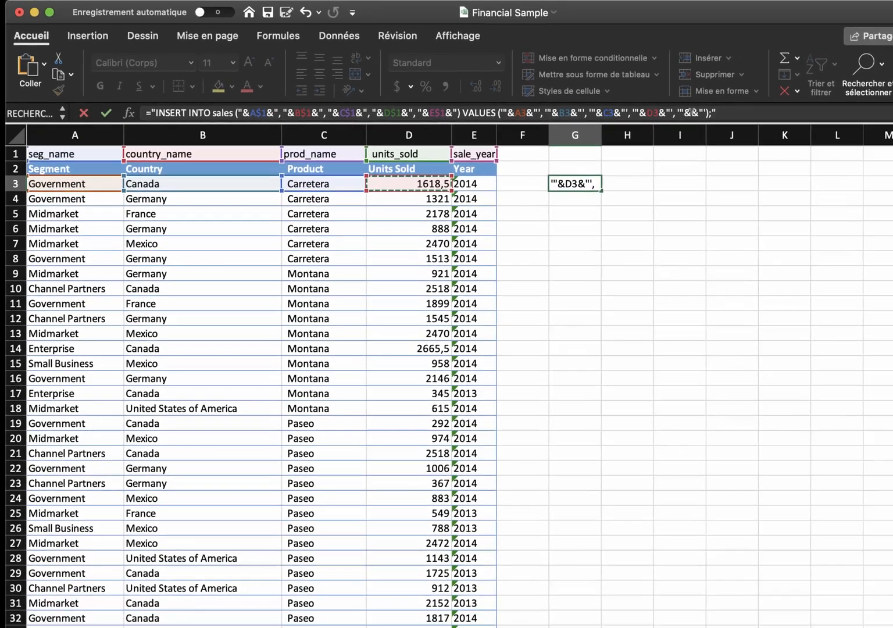
left_click(692, 112)
left_click(477, 186)
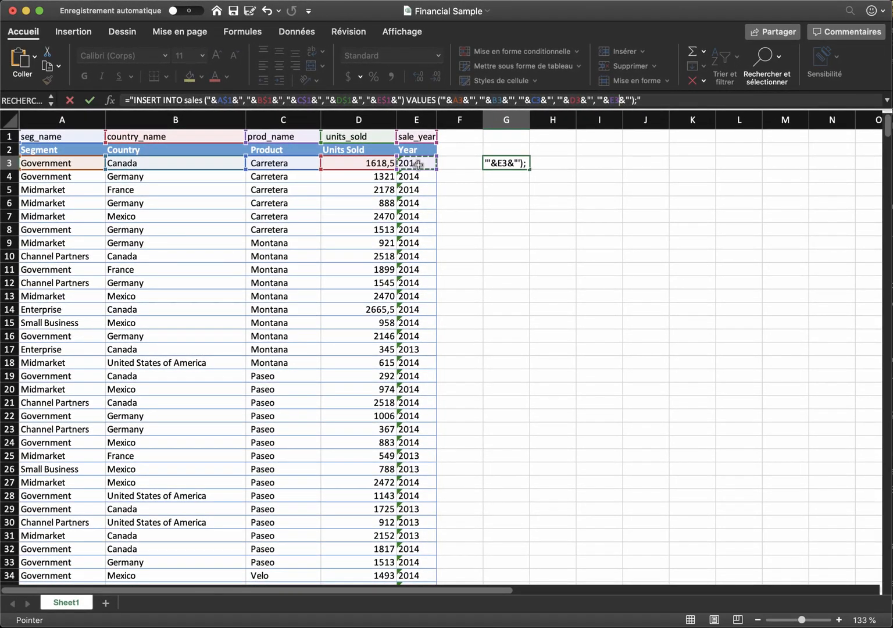
key("Return")
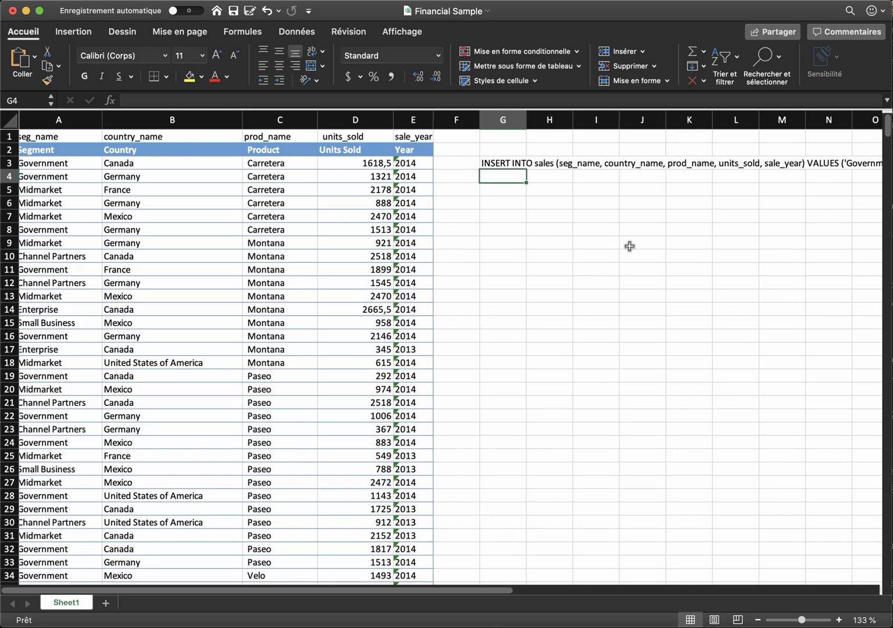
Fill the INSERT formula from G3 down column G to row 27
scroll(630, 246, "right", 2)
scroll(630, 246, "right", 5)
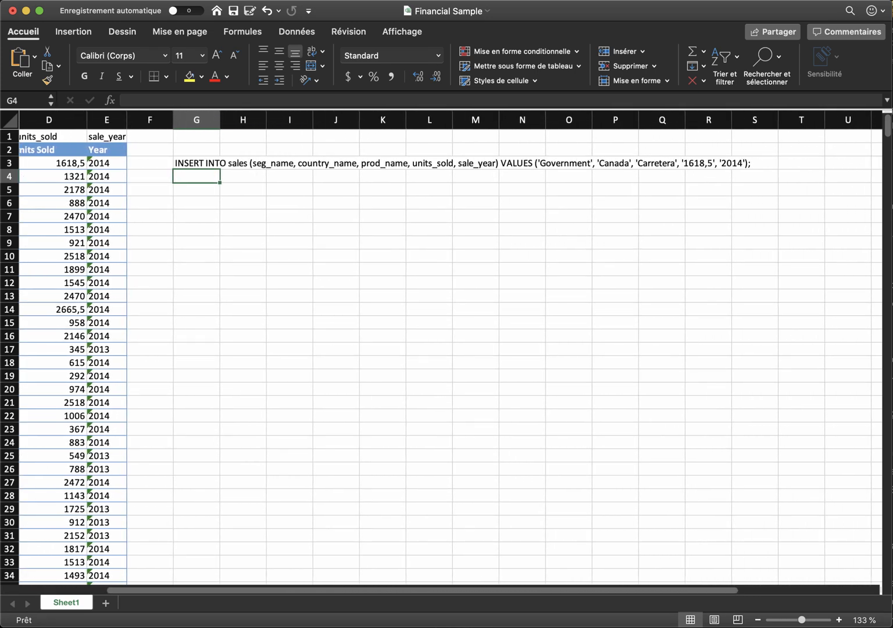
scroll(209, 385, "left", 2)
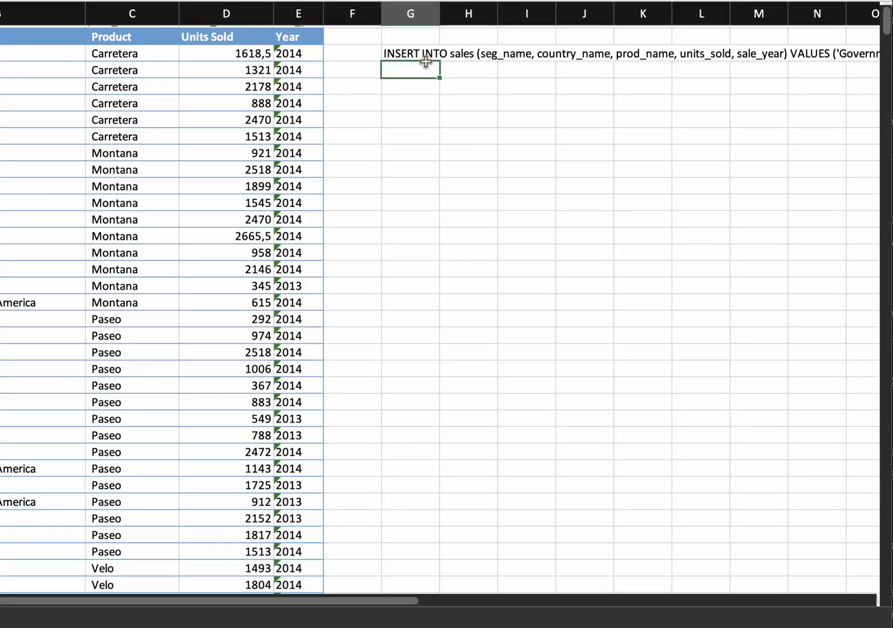
left_click(204, 163)
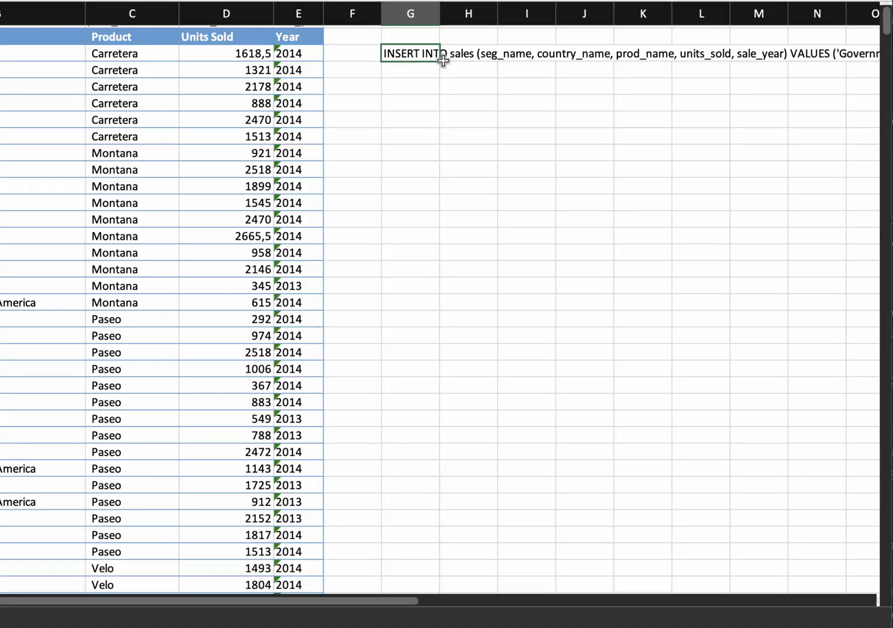
left_click_drag(440, 61, 474, 464)
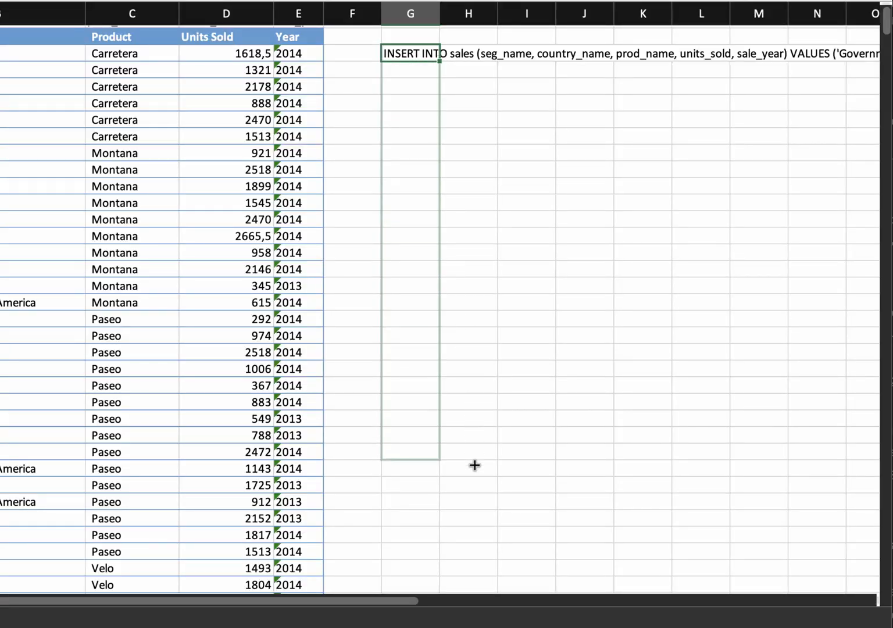
scroll(618, 391, "right", 7)
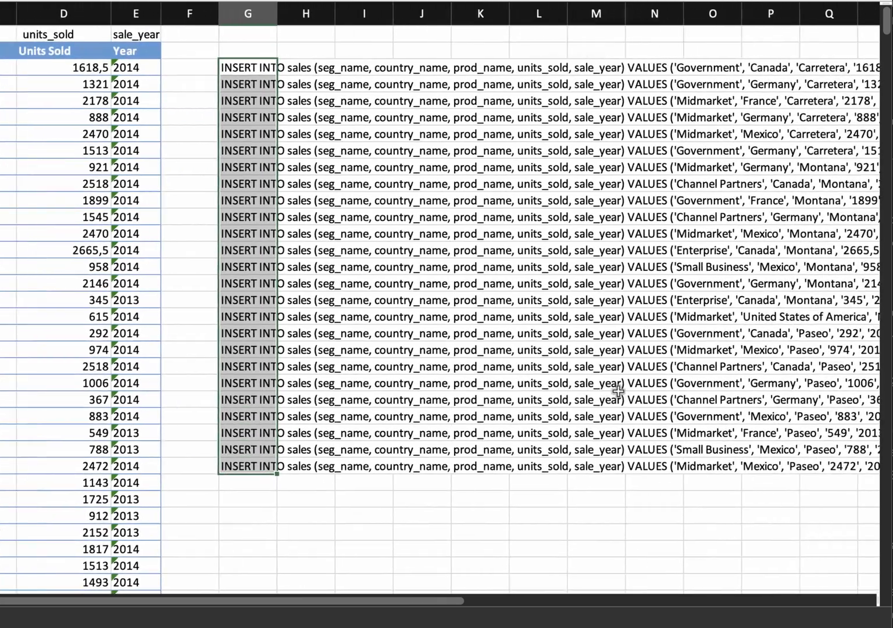
scroll(618, 390, "left", 7)
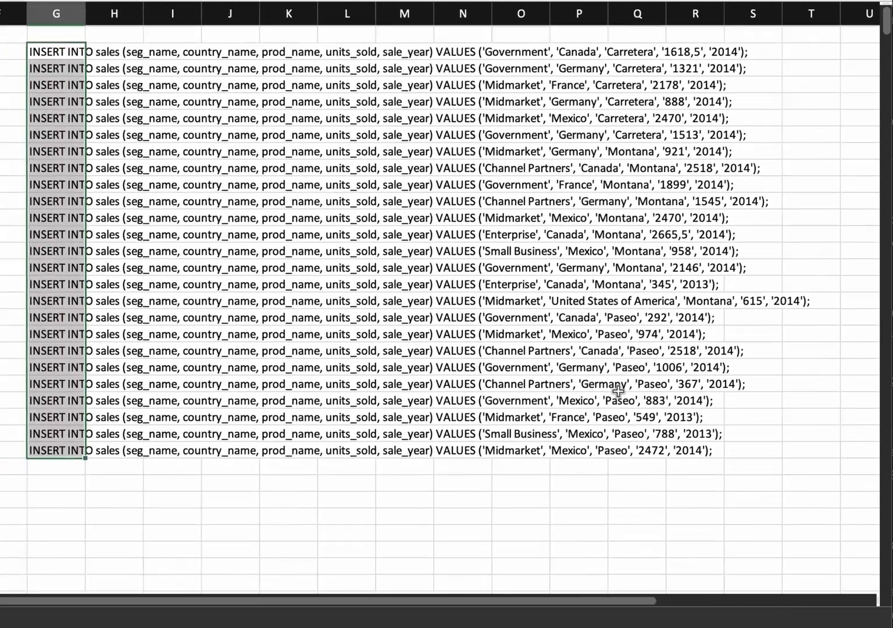
Copy the formula in G27 and paste it into column G down to the last data row of the table
left_click(416, 448)
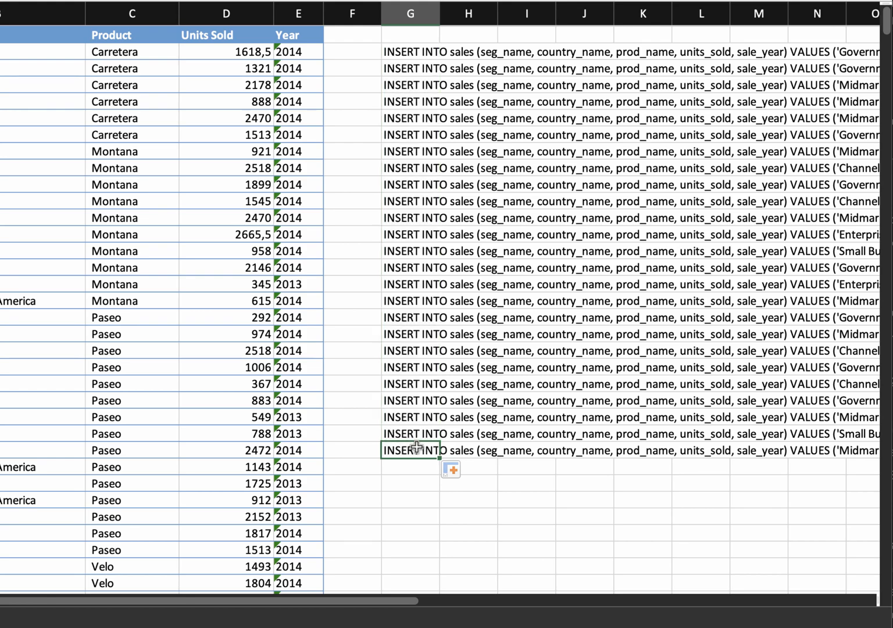
key("super+c")
scroll(599, 491, "down", 15)
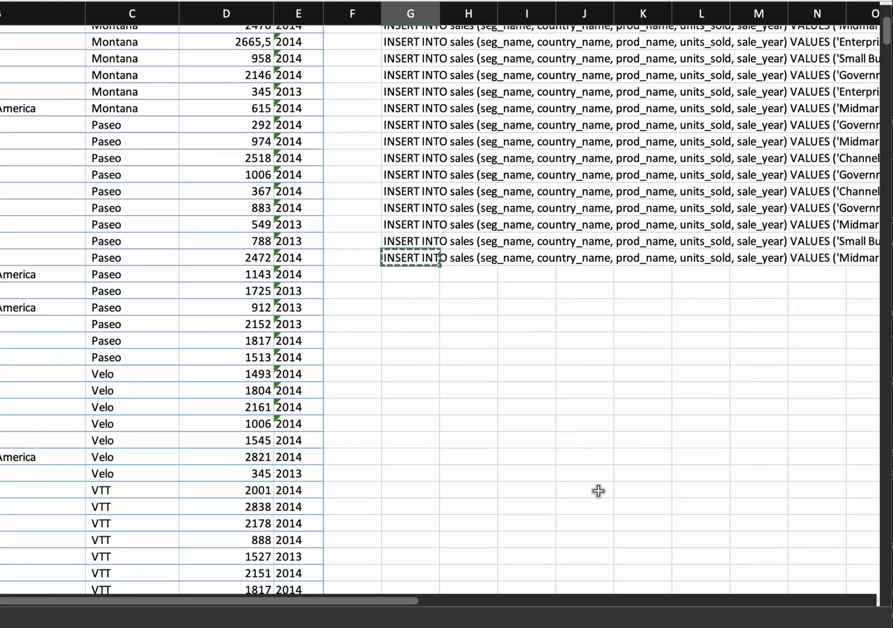
scroll(598, 491, "down", 20)
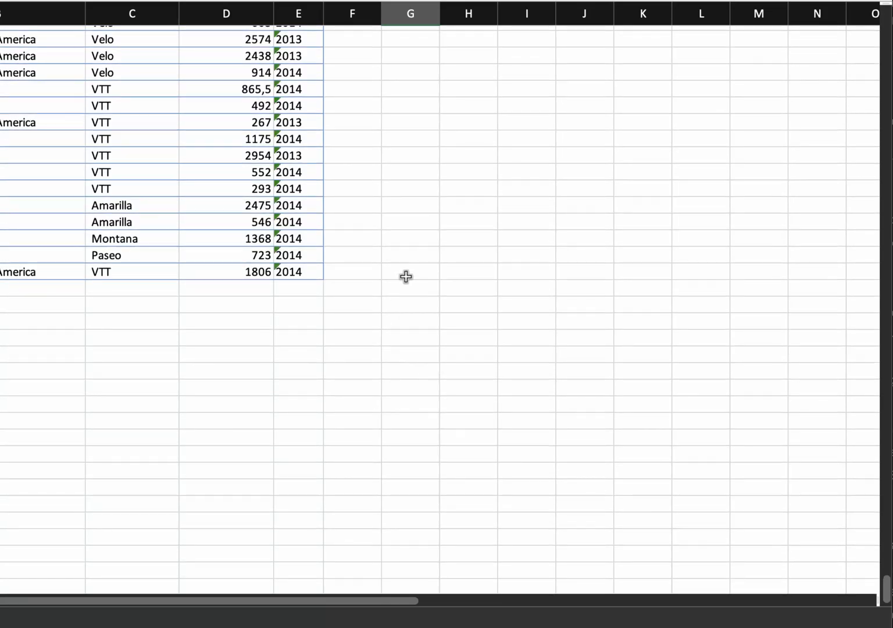
left_click(405, 275, "shift")
key("super+v")
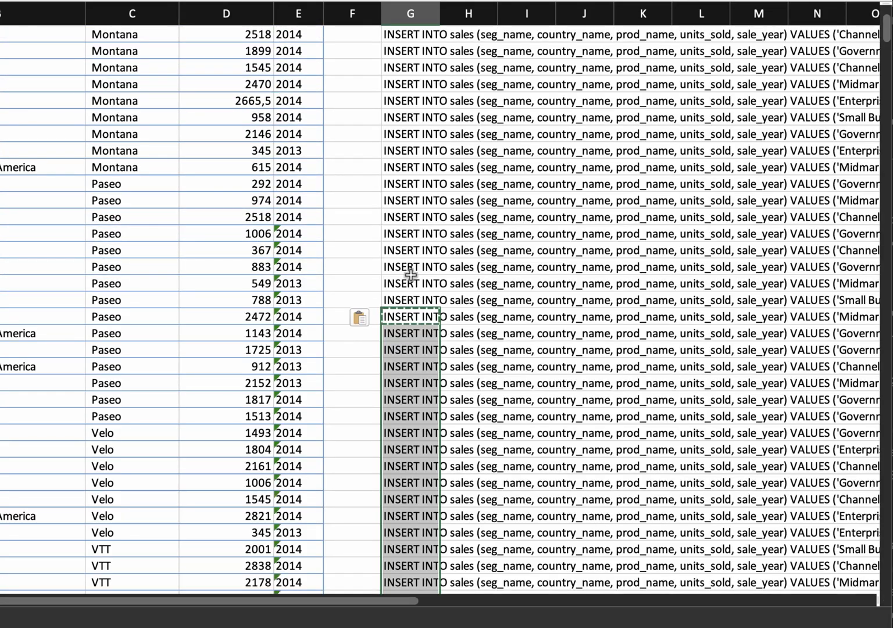
Examine the generated INSERT statements in column G across the data rows, including their VALUES lists
left_click(474, 269)
scroll(474, 270, "up", 3)
scroll(474, 269, "down", 10)
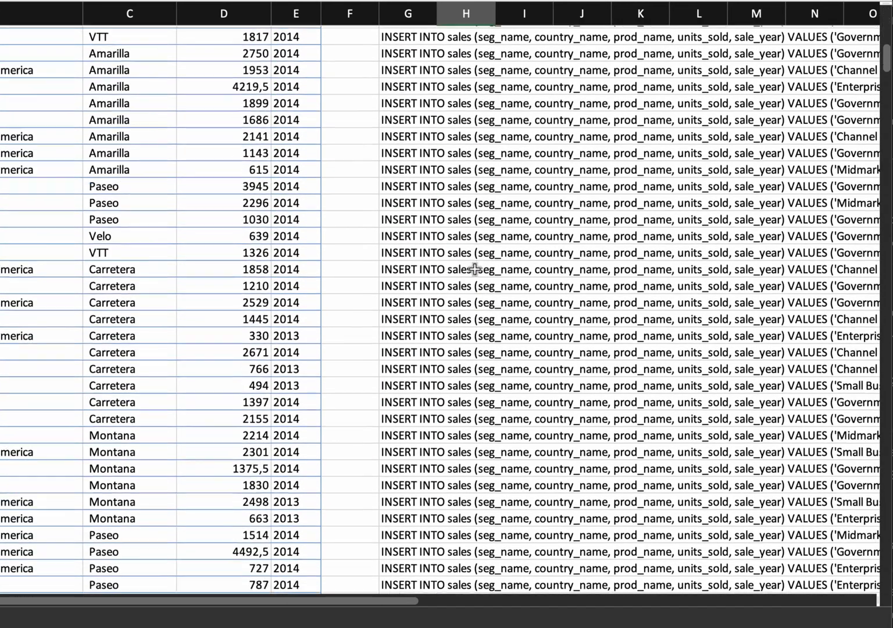
scroll(474, 270, "right", 6)
scroll(474, 269, "down", 2)
scroll(474, 270, "right", 1)
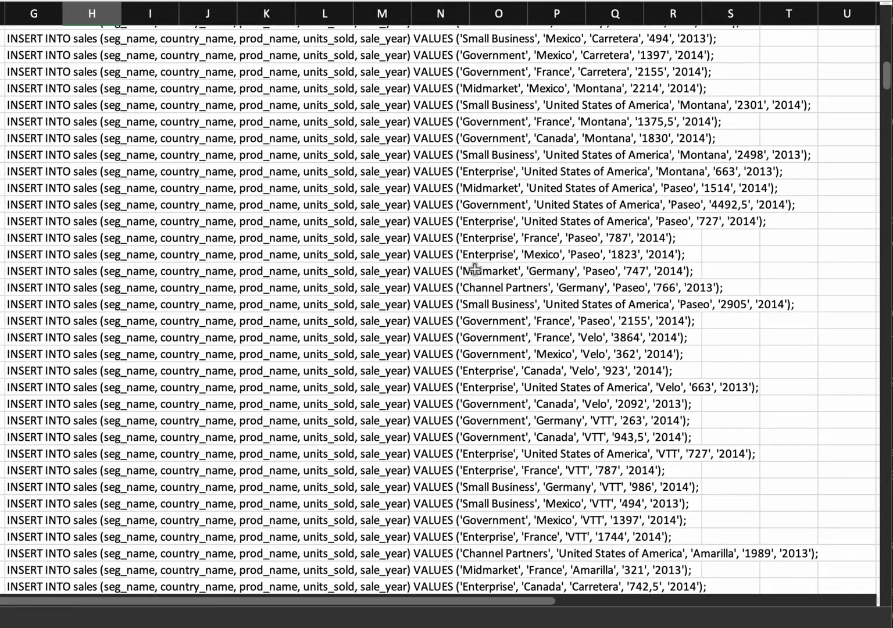
scroll(474, 269, "up", 10)
scroll(474, 269, "left", 1)
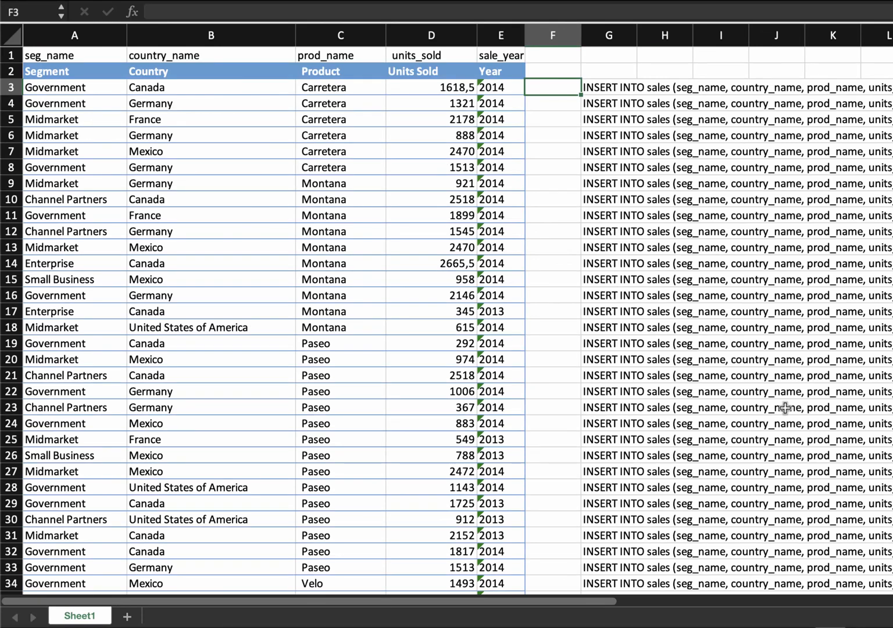
Copy the whole of column G with the generated INSERT statements
left_click(588, 251)
left_click(603, 39)
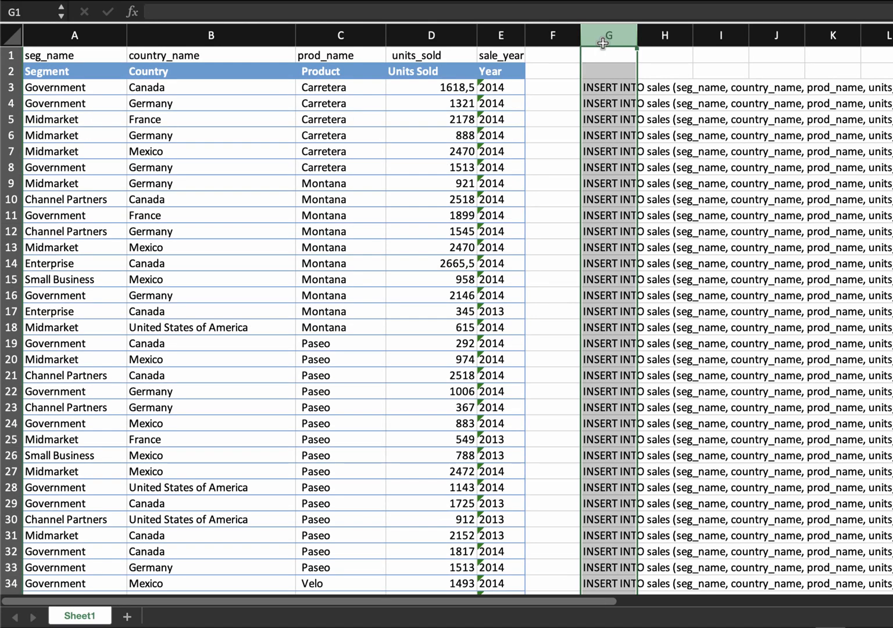
key("super+c")
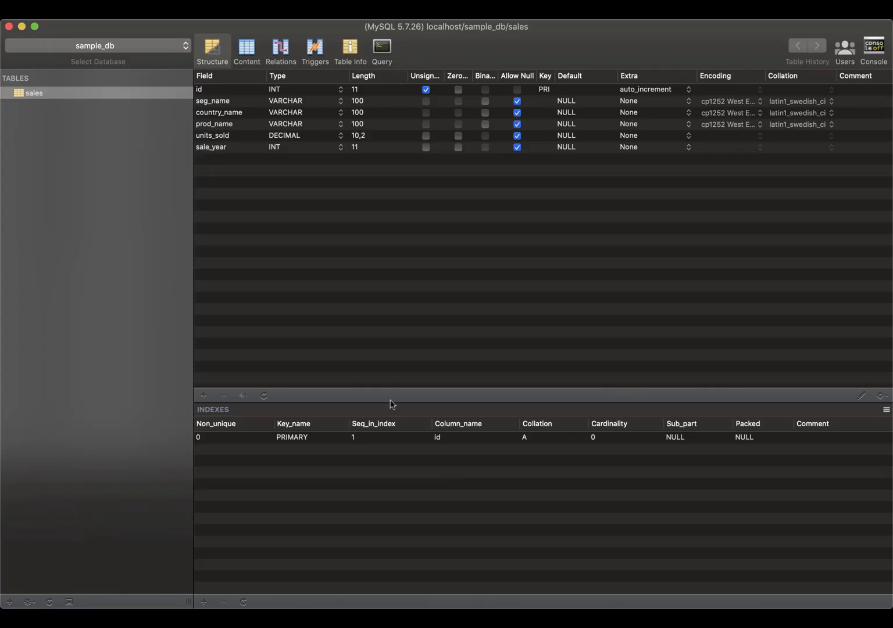
In the MySQL database client, review the fields and types of the sales table in sample_db, and view its content
left_click(210, 93)
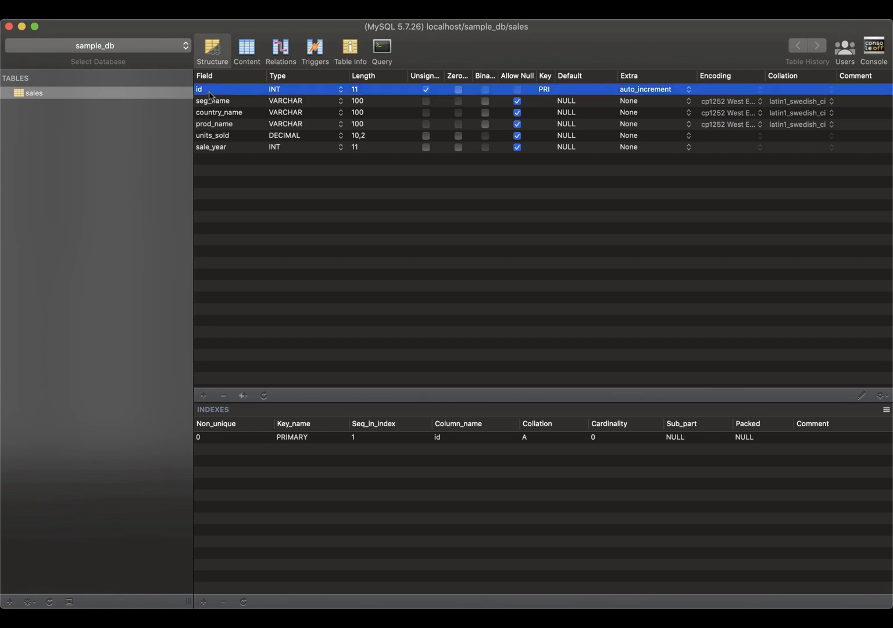
left_click(220, 103)
key("Down")
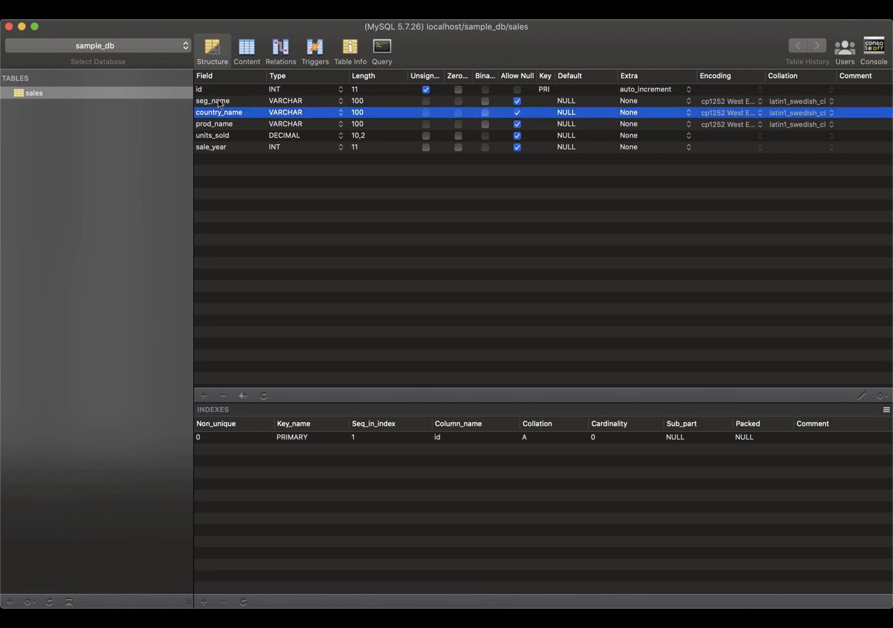
key("Down")
key("Down")
key("Down")
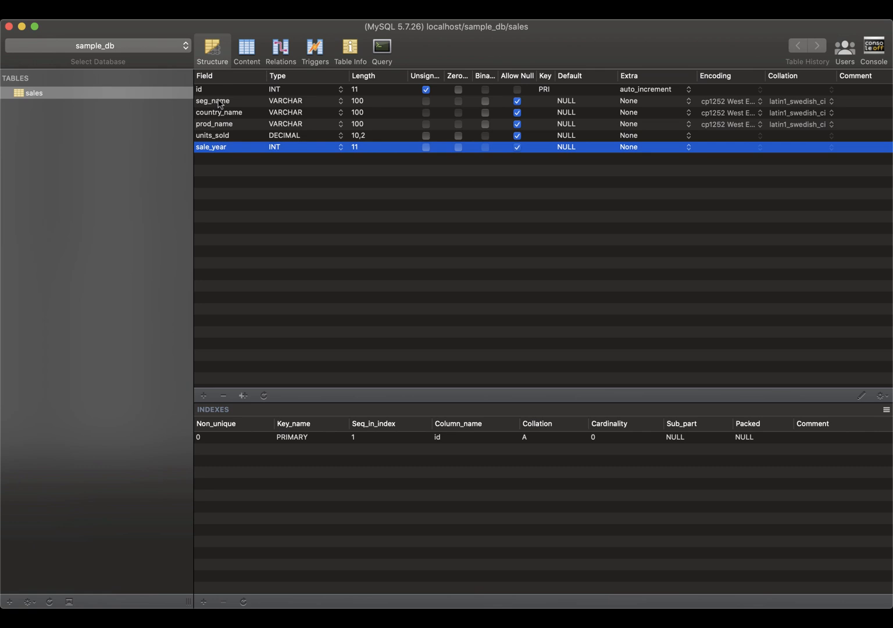
left_click(295, 138)
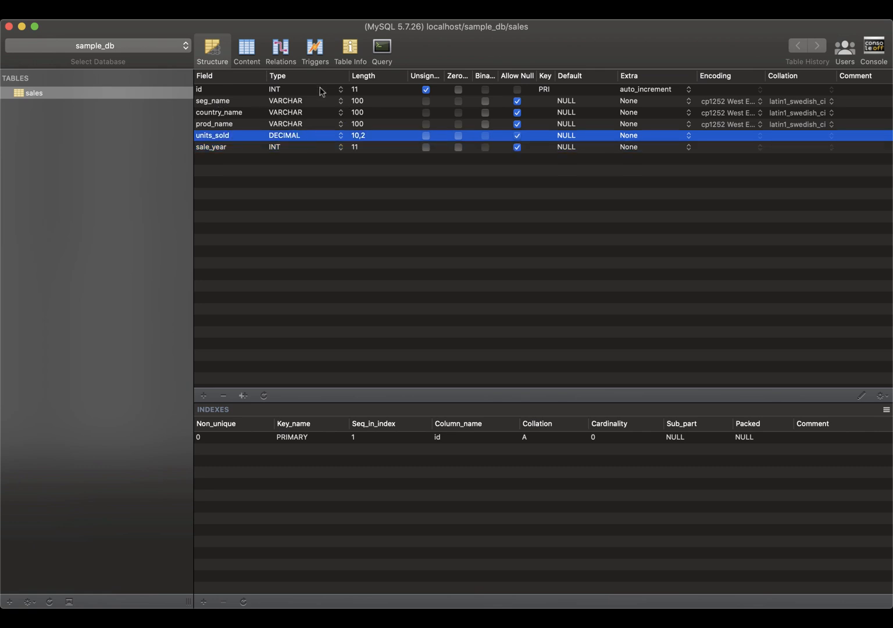
left_click(248, 55)
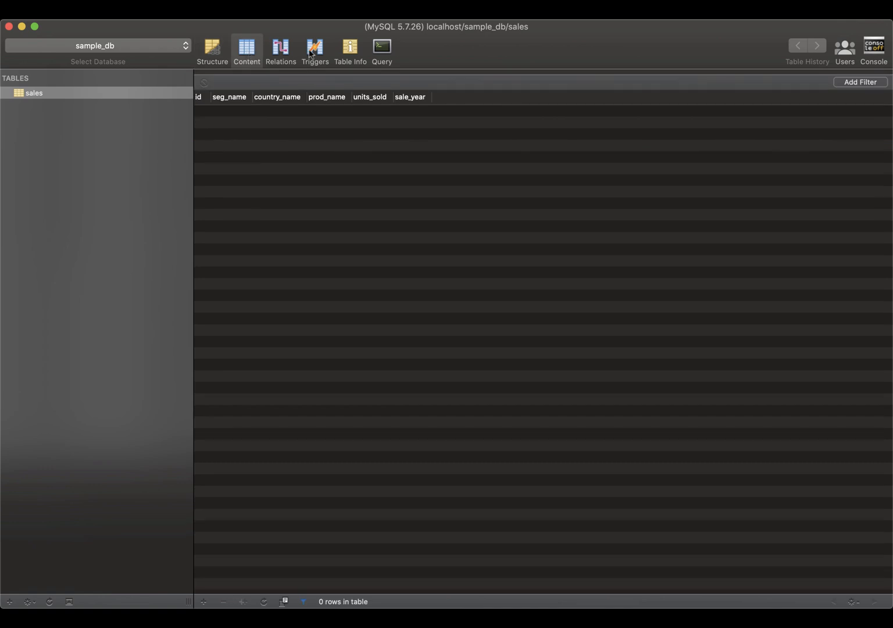
Paste the copied INSERT statements into the query editor for the sample_db database
left_click(382, 55)
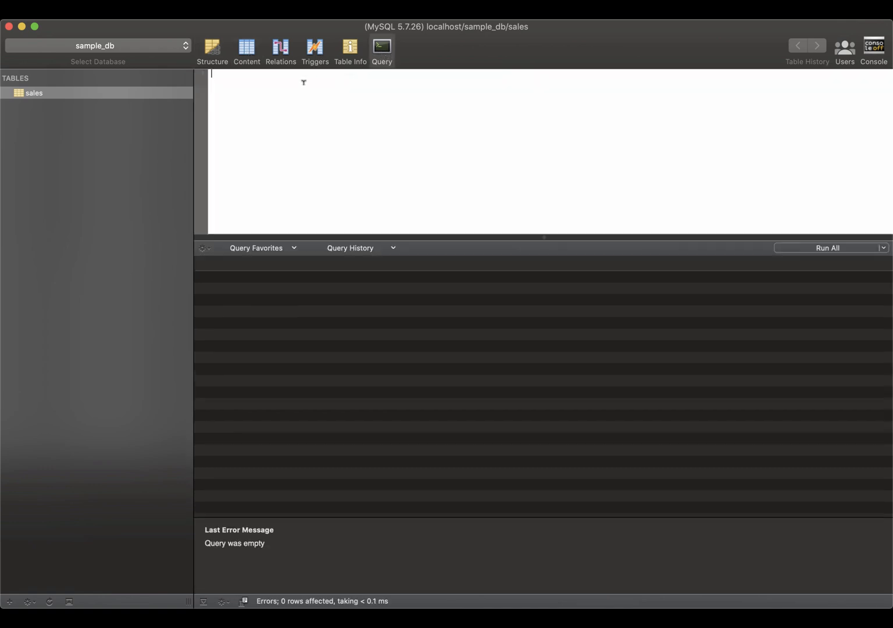
right_click(303, 82)
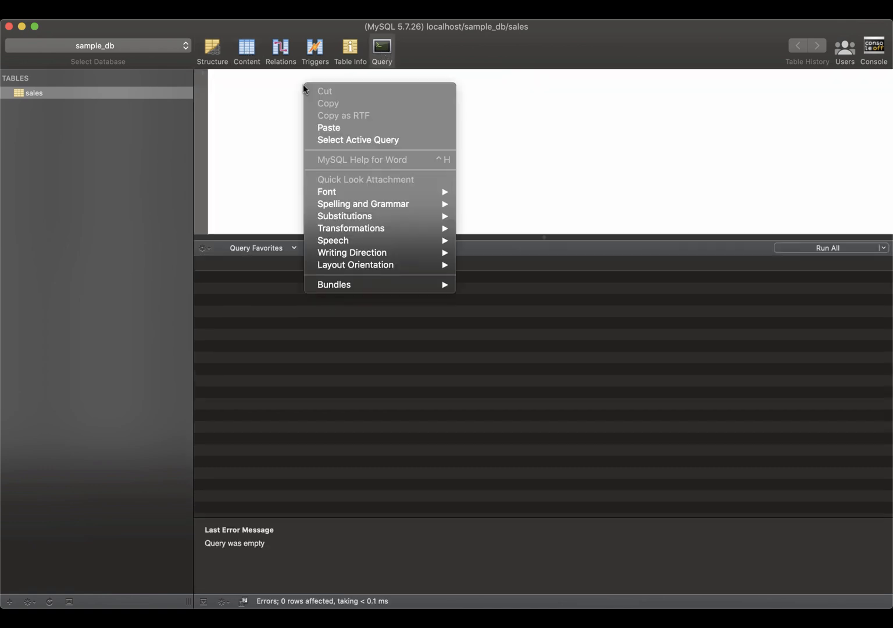
left_click(334, 125)
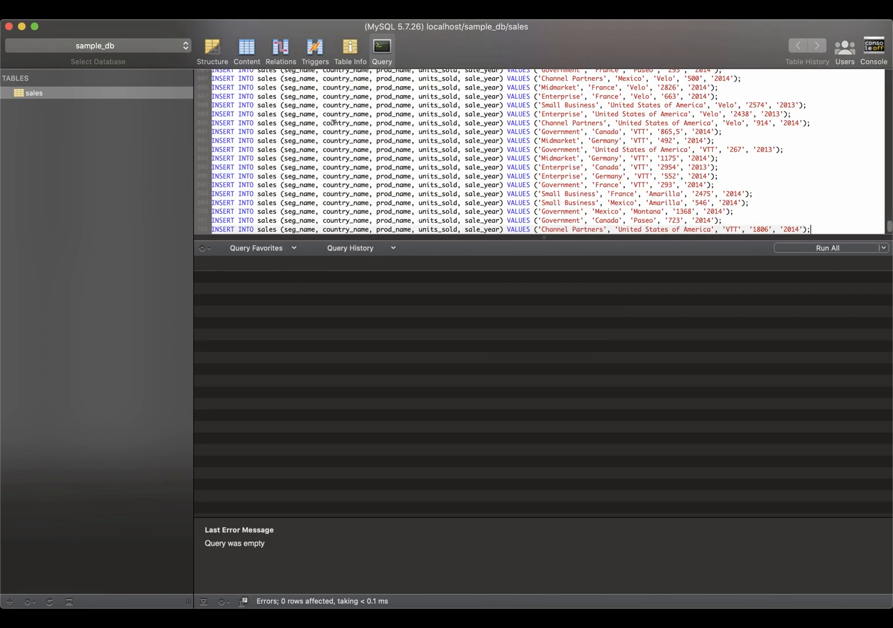
Review the pasted INSERT statements from the first line, checking the closing semicolon and the units_sold value of the first statement
scroll(334, 122, "up", 15)
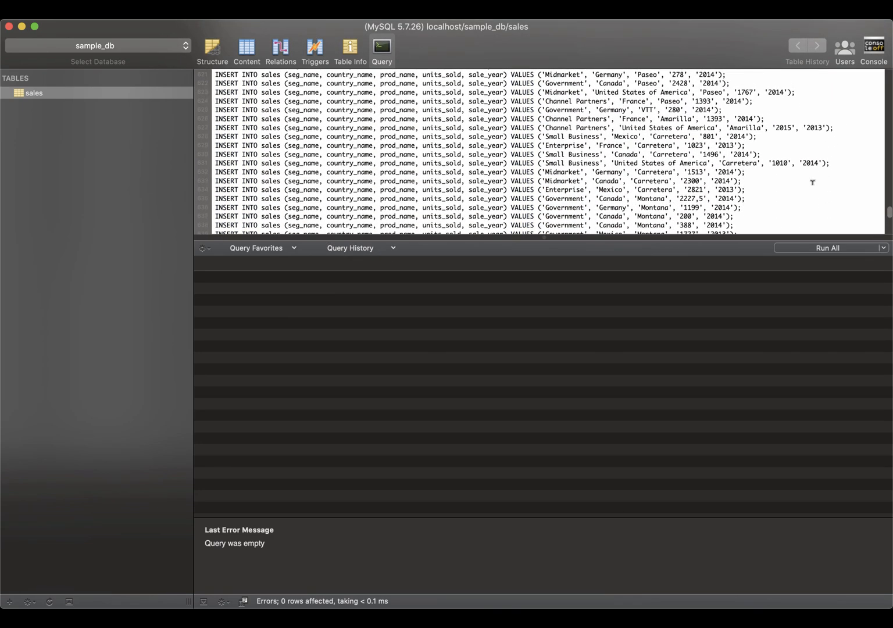
left_click_drag(888, 215, 888, 73)
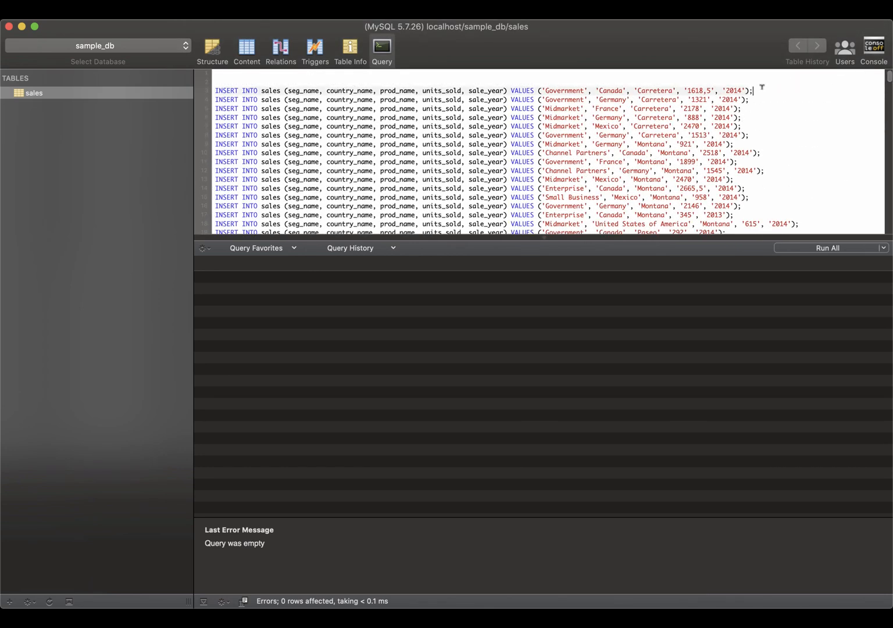
left_click_drag(754, 91, 749, 91)
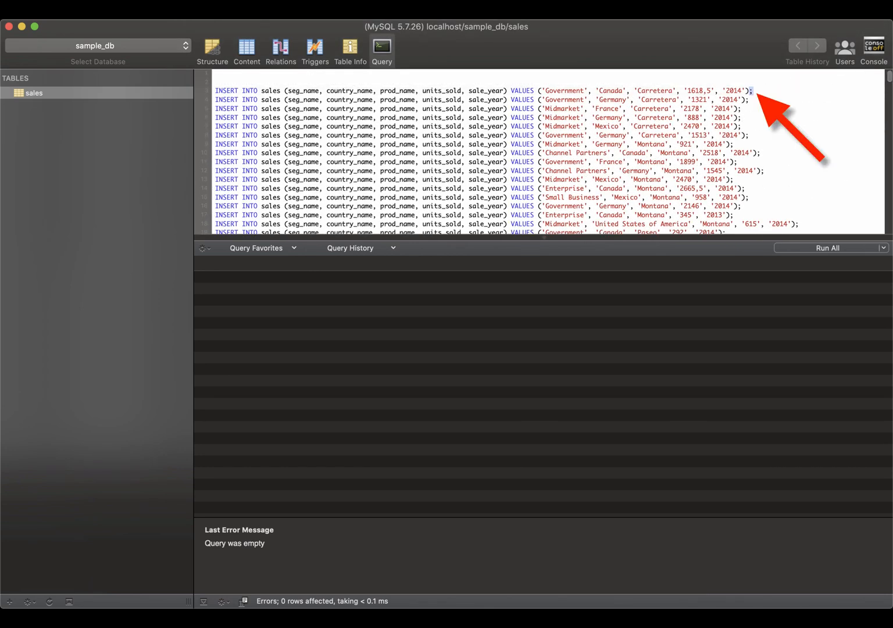
left_click(708, 90)
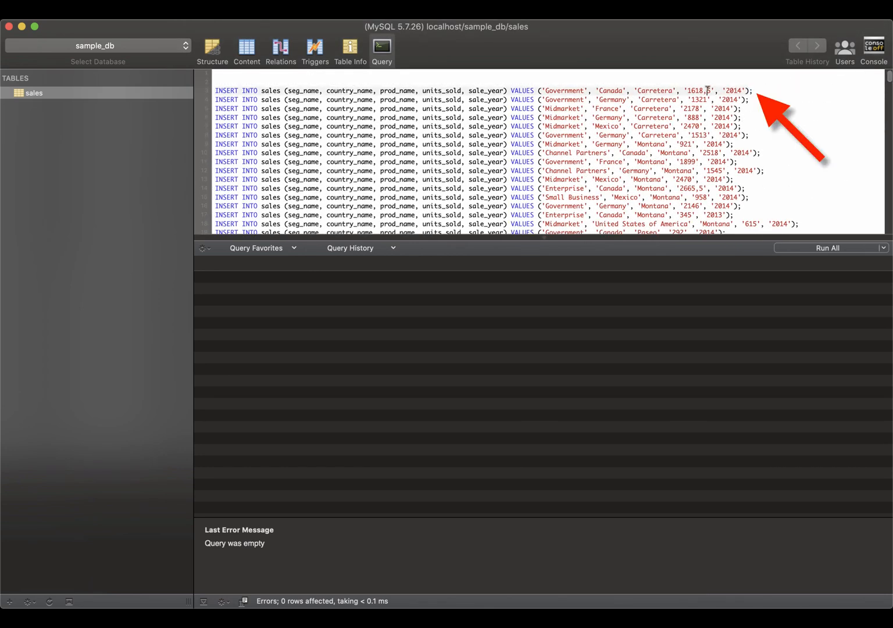
Try to run all the pasted INSERT statements, read the reported error, and stop the execution
left_click(820, 250)
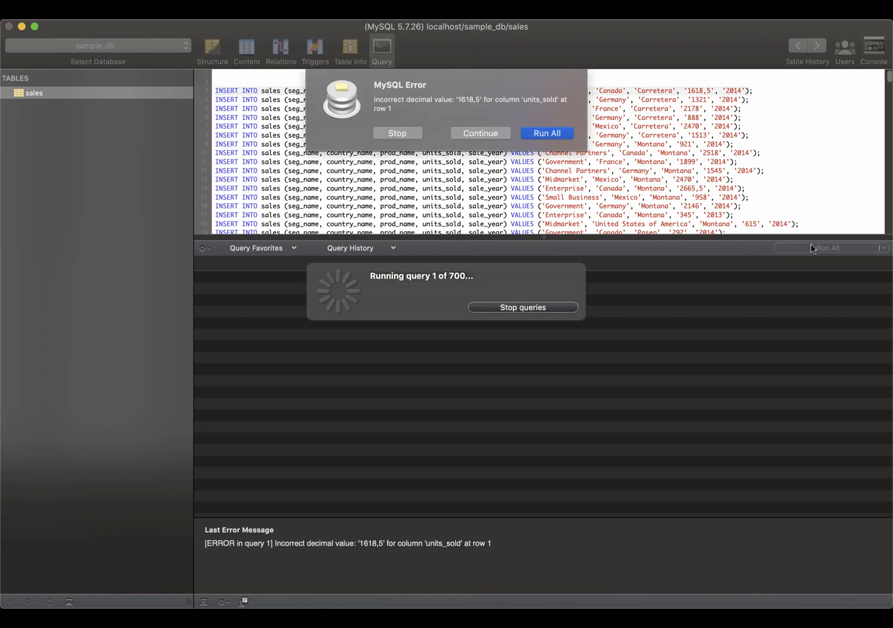
left_click_drag(375, 98, 476, 94)
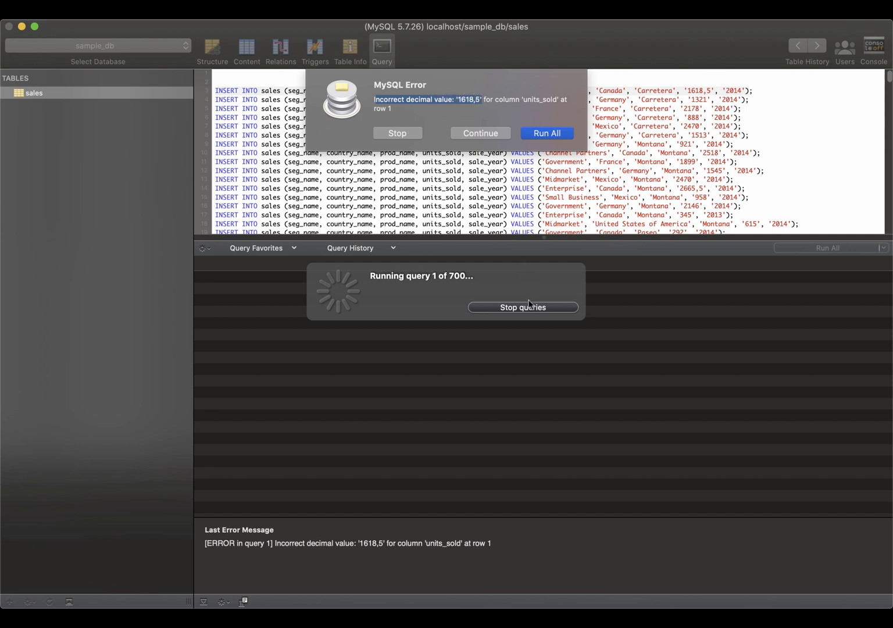
left_click(397, 133)
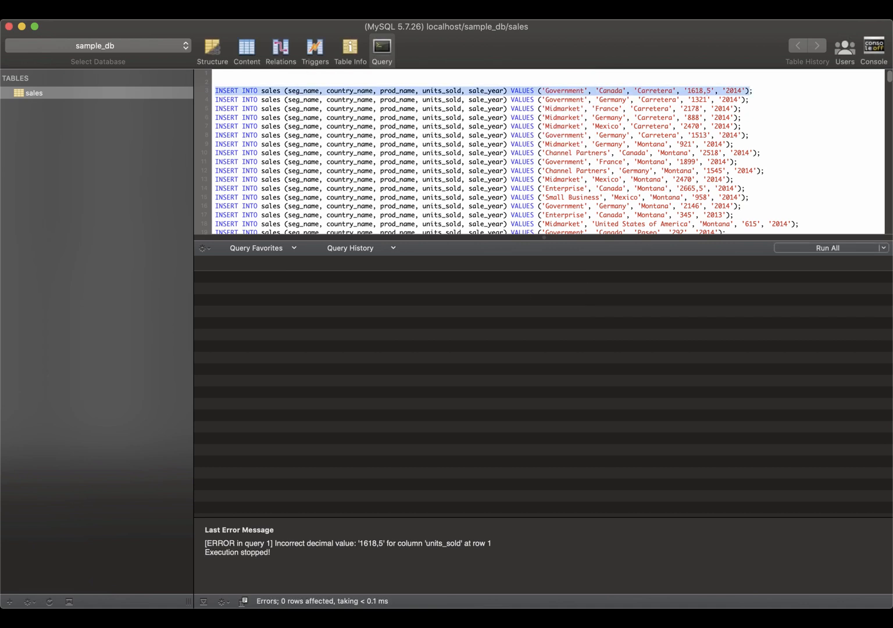
Switch to the Financial Sample workbook in Excel and inspect the decimal separator of the units sold value in cell D3
key("super+Tab")
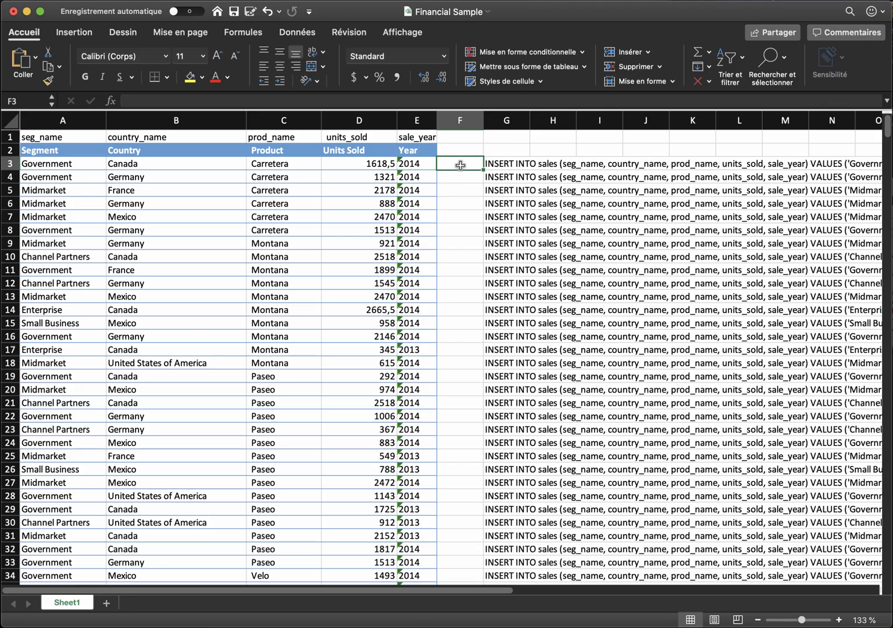
left_click(373, 163)
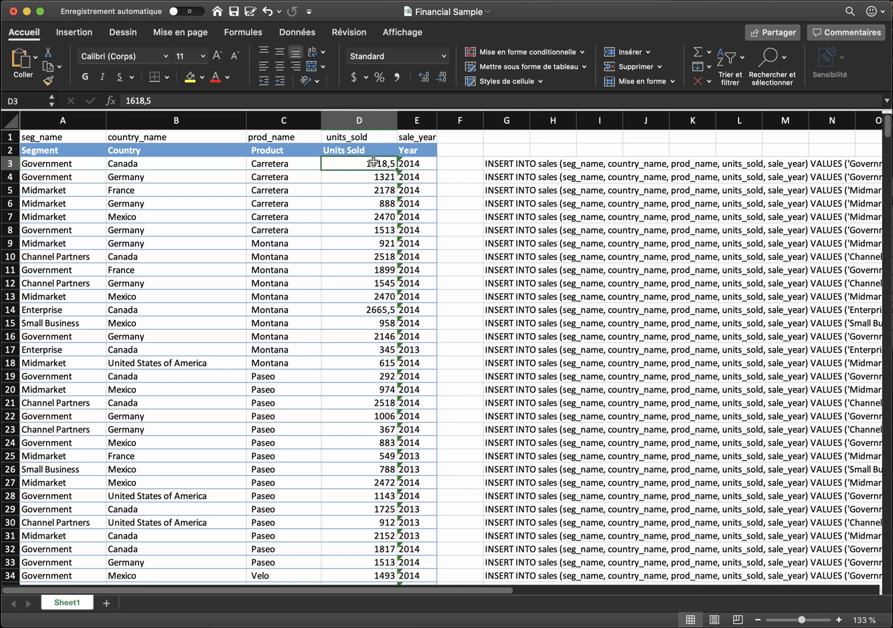
left_click(144, 101)
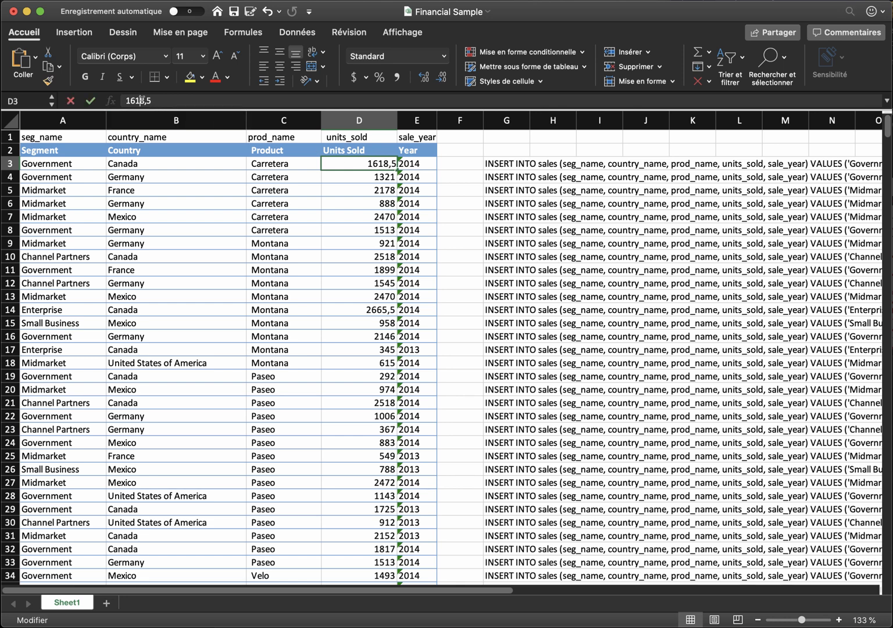
left_click(462, 162)
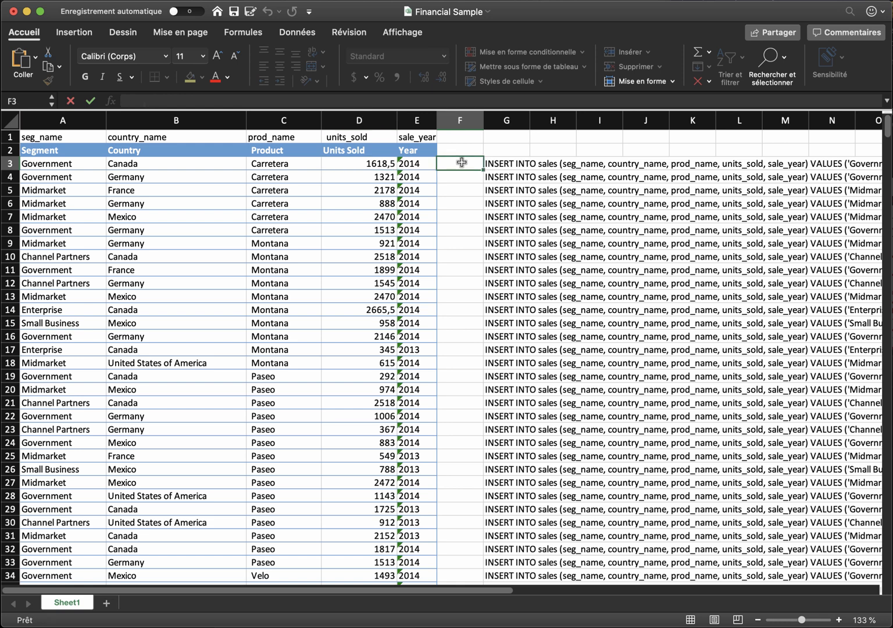
Replace every comma with a period throughout the units_sold column D
left_click(366, 122)
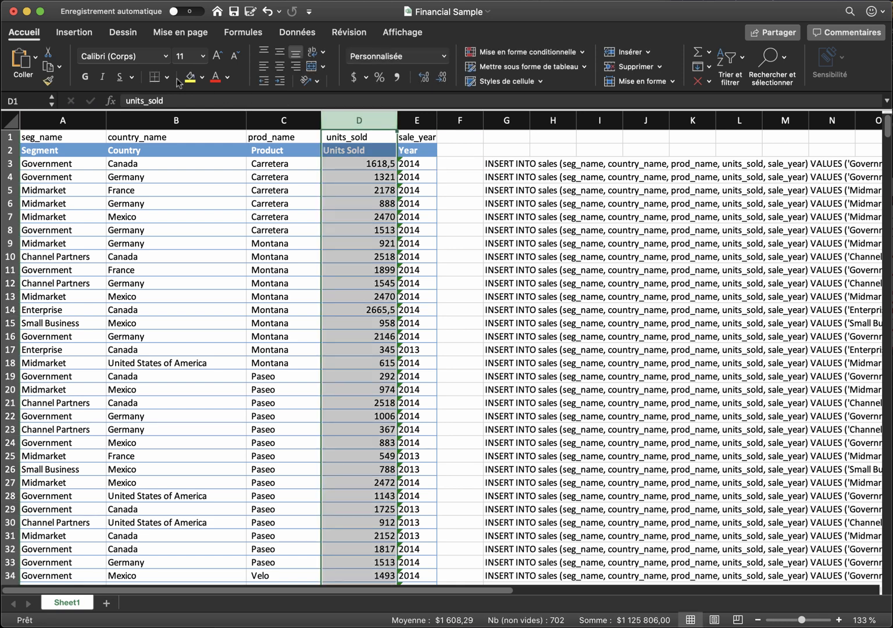
left_click(783, 60)
left_click(806, 97)
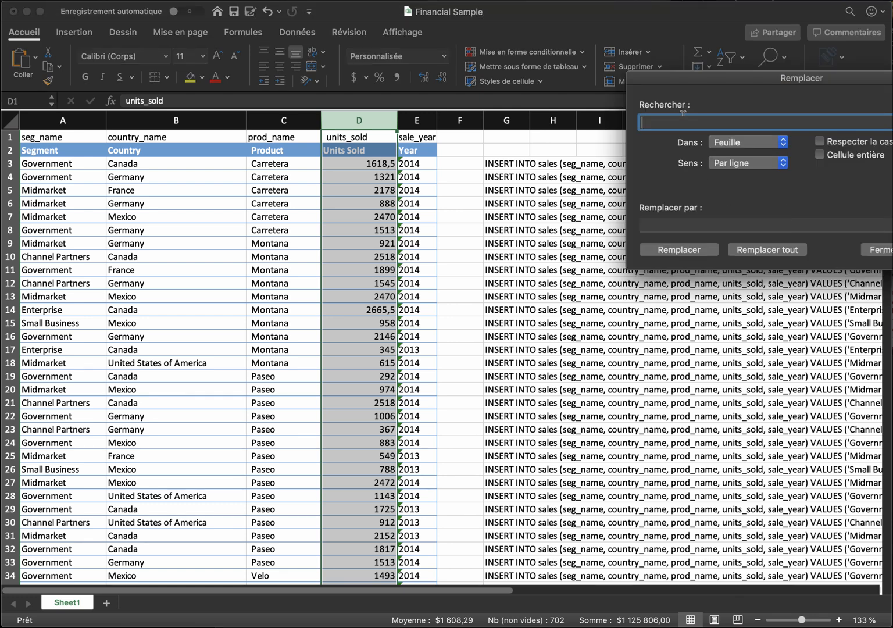
left_click(669, 220)
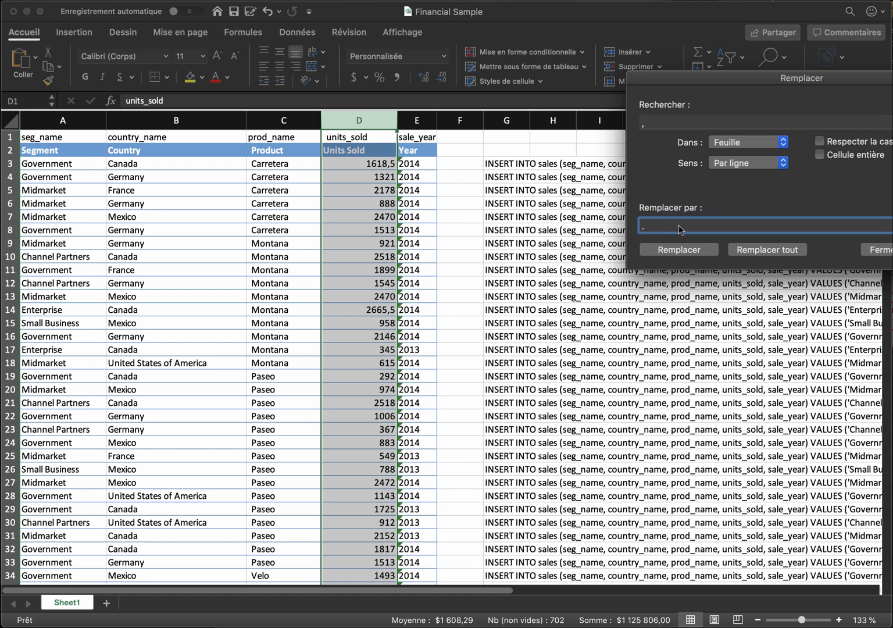
type(".")
left_click(779, 249)
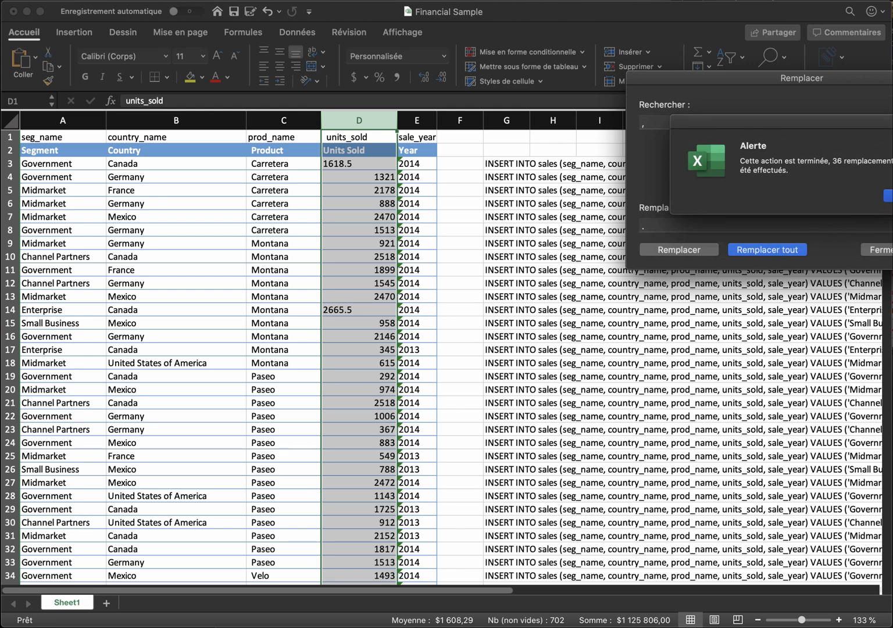
key("Return")
left_click(878, 250)
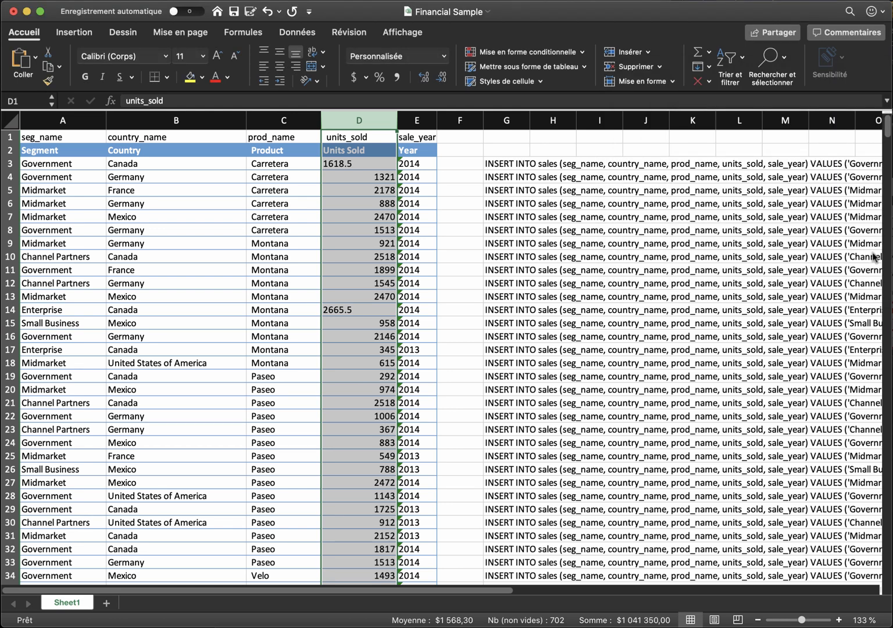
Check the decimal separator in the VALUES lists of the regenerated INSERT statements in column G
left_click(739, 283)
scroll(740, 283, "right", 10)
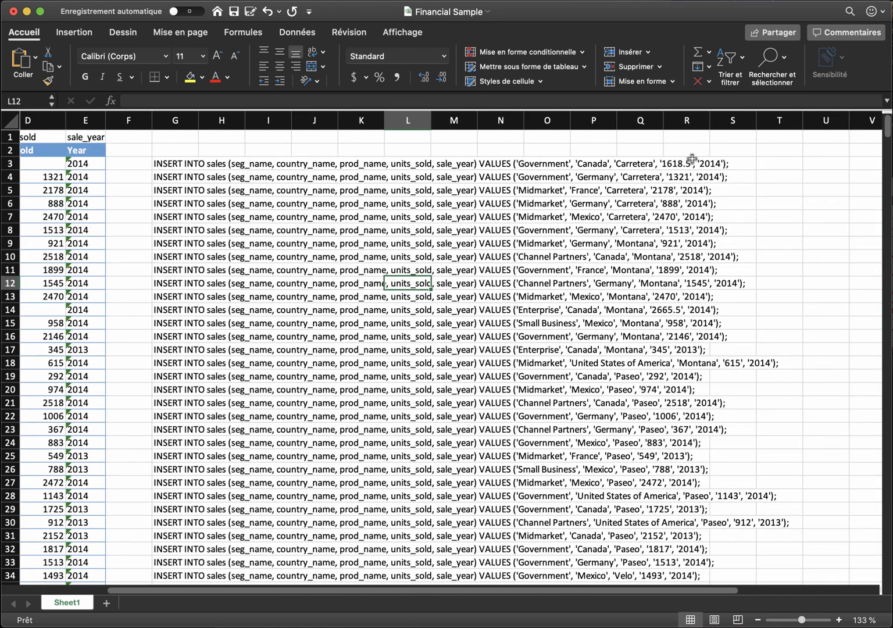
left_click(682, 161)
left_click(431, 231)
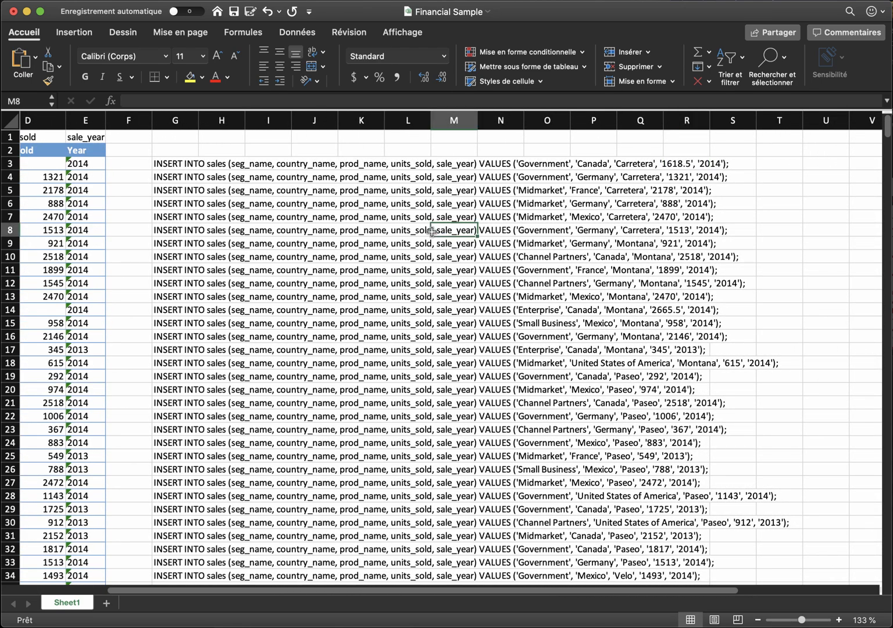
scroll(431, 232, "left", 5)
scroll(431, 231, "left", 2)
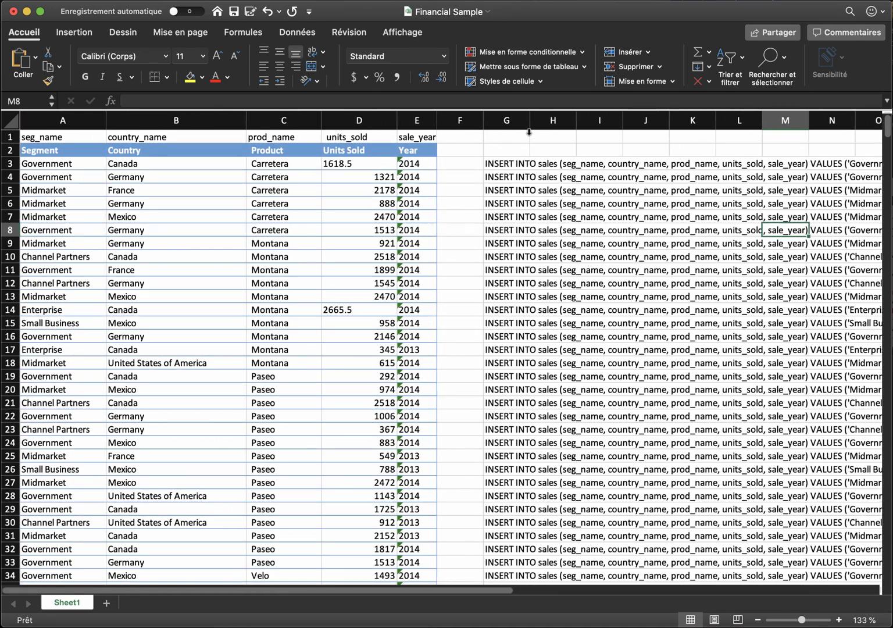
Copy the whole of column G with the updated INSERT statements
left_click(515, 121)
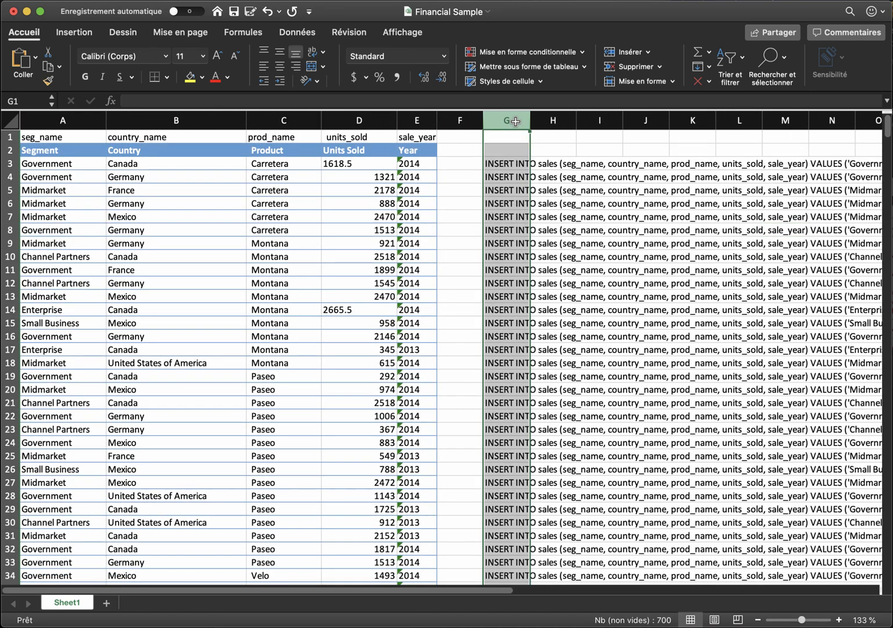
right_click(511, 158)
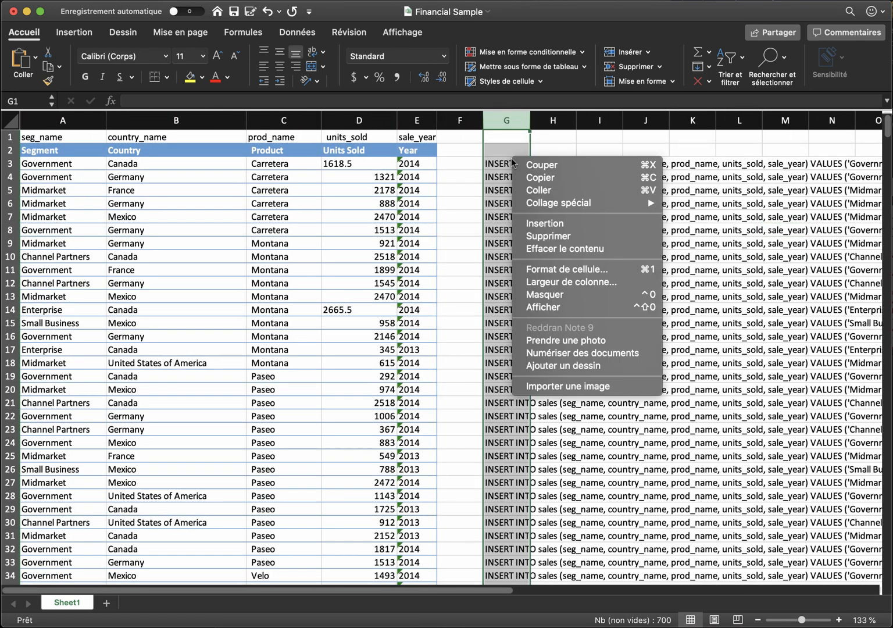
left_click(535, 181)
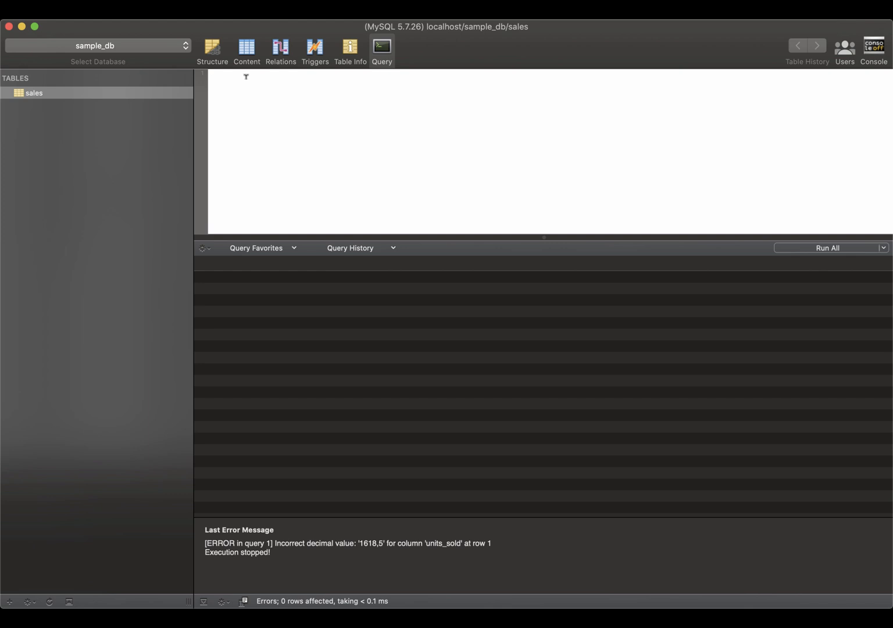
Paste the updated INSERT statements into the empty query editor of the MySQL client and run them all
right_click(247, 78)
left_click(284, 122)
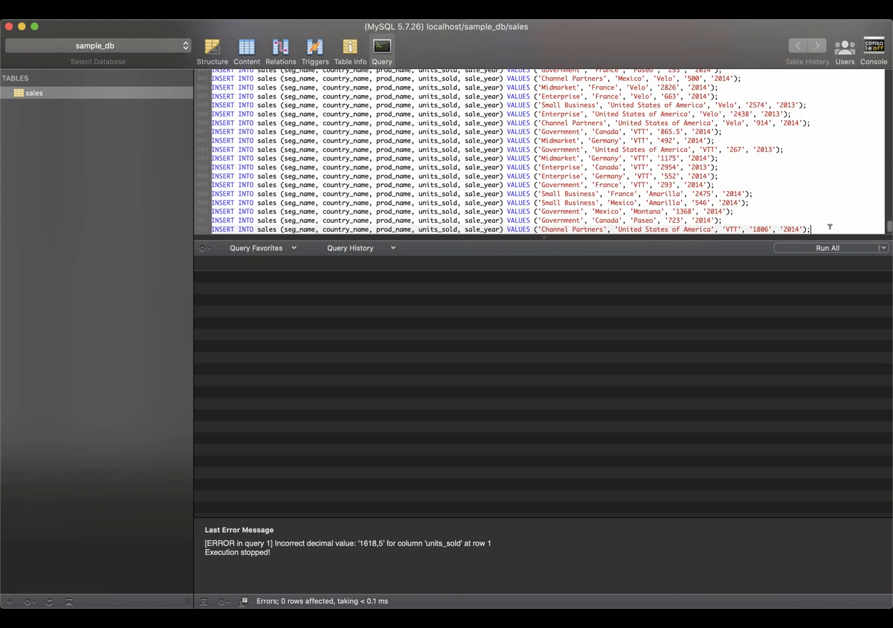
left_click(829, 248)
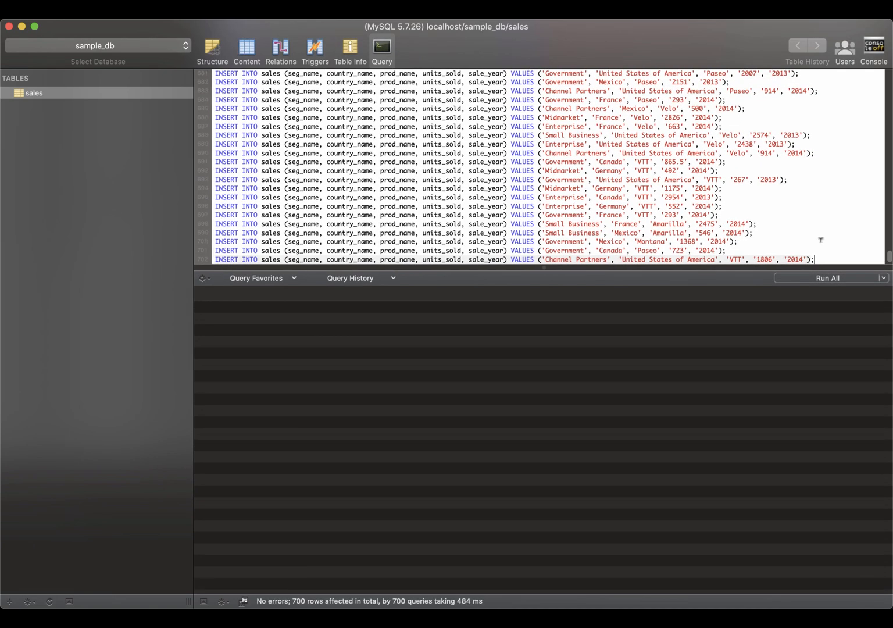
View the content of the sales table, refresh it, and look through the inserted rows
left_click(247, 49)
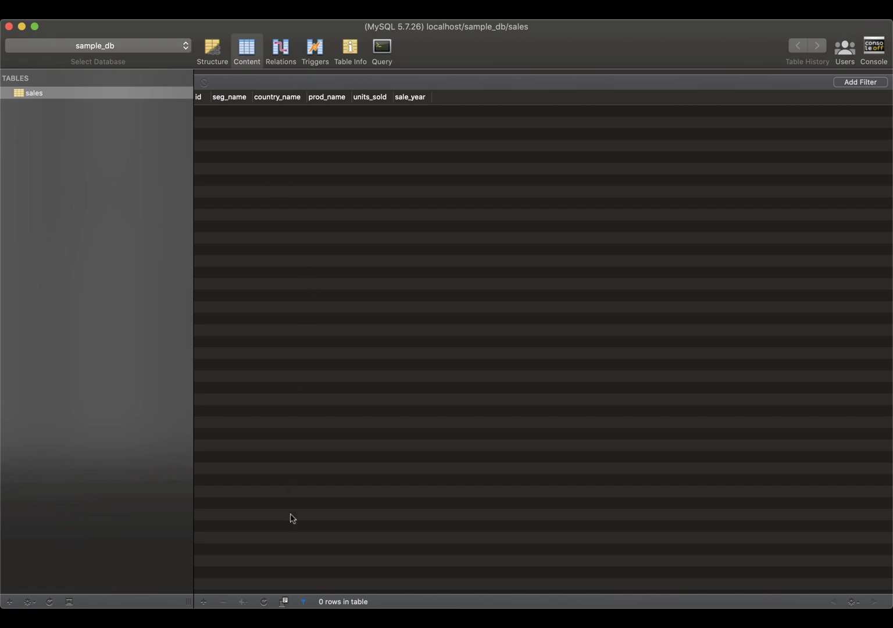
left_click(265, 602)
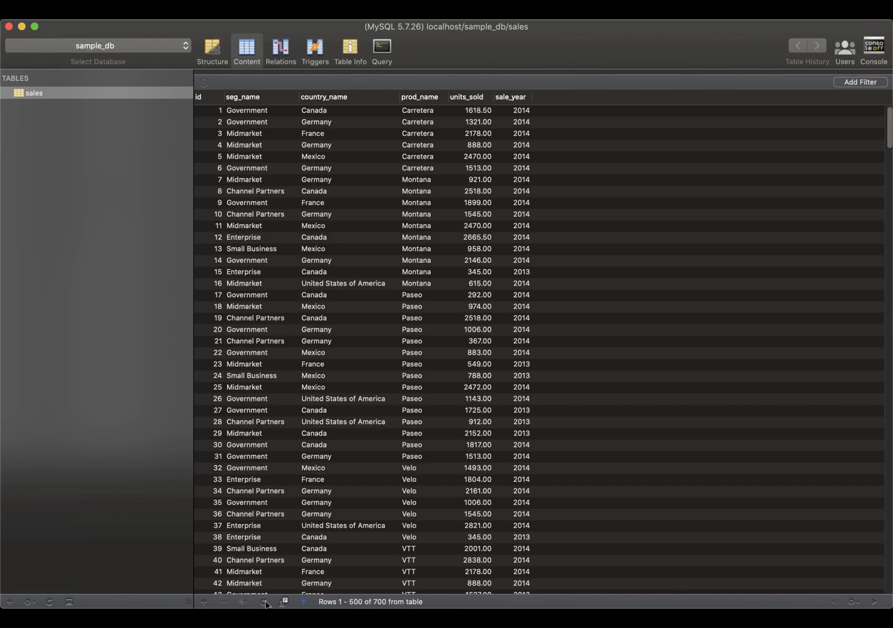
scroll(303, 445, "down", 10)
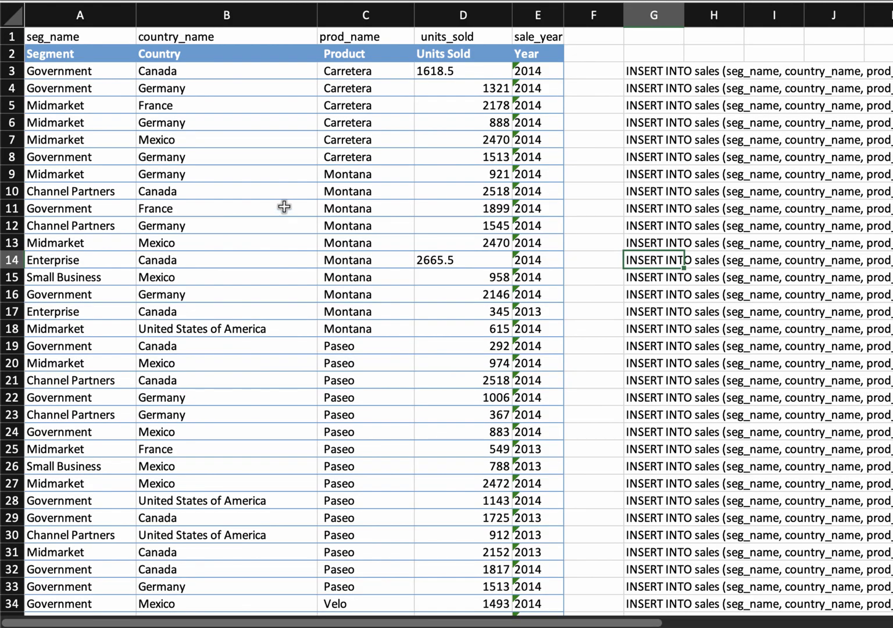
In the Excel country_name column, change cell B4 to Germany's and cell B5 to France's
double_click(204, 88)
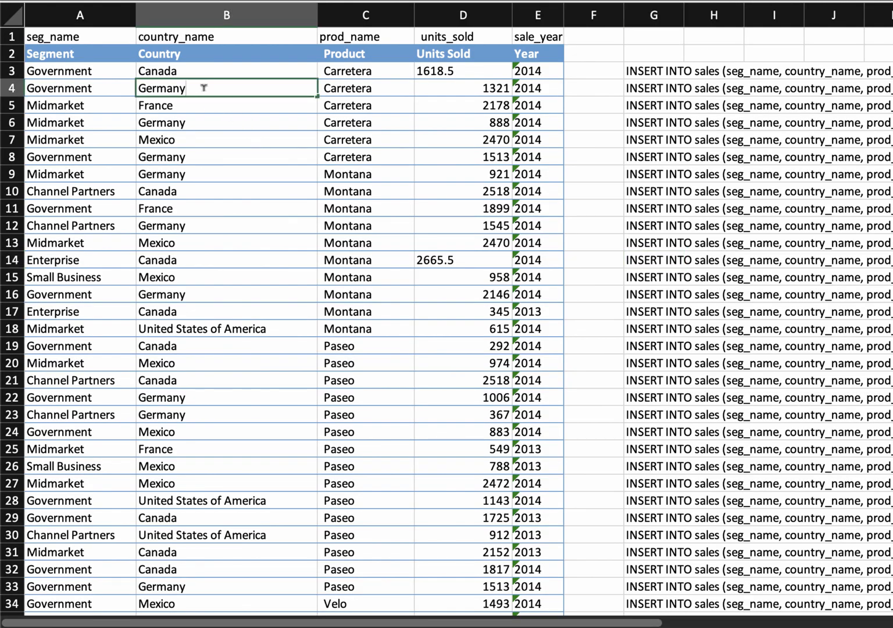
type("'s")
left_click(213, 111)
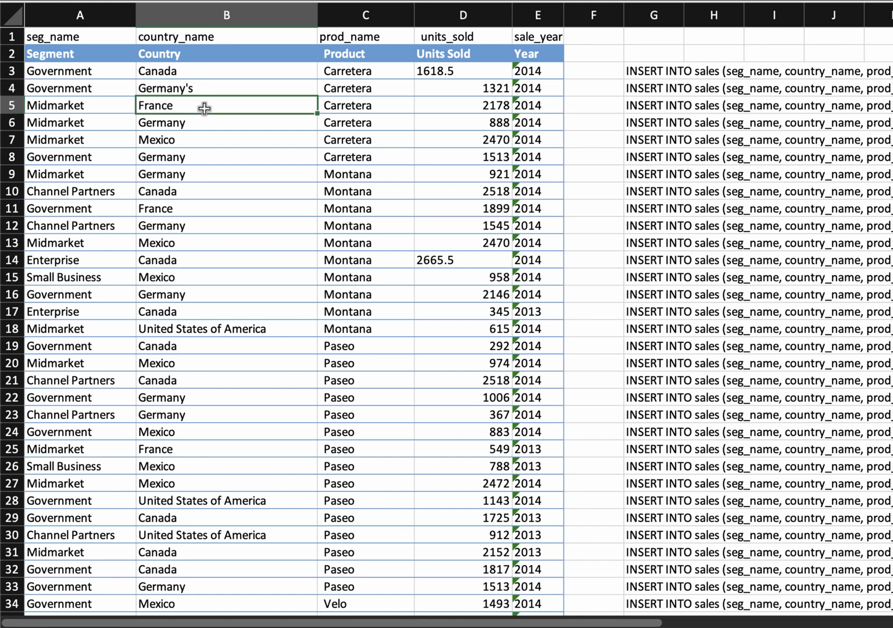
double_click(200, 106)
type("'s")
left_click(208, 123)
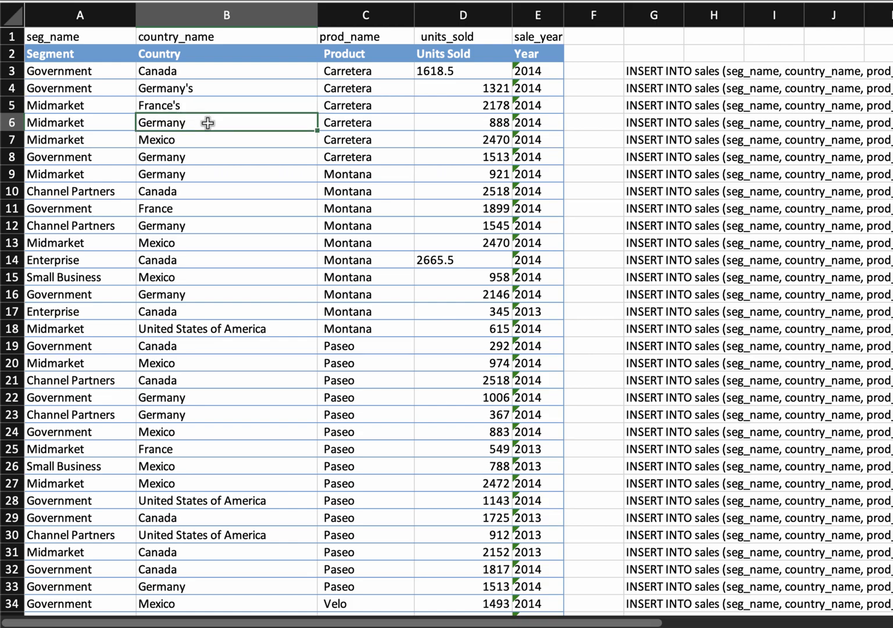
Replace every apostrophe in the country_name column B with the escaped form \'
left_click(216, 16)
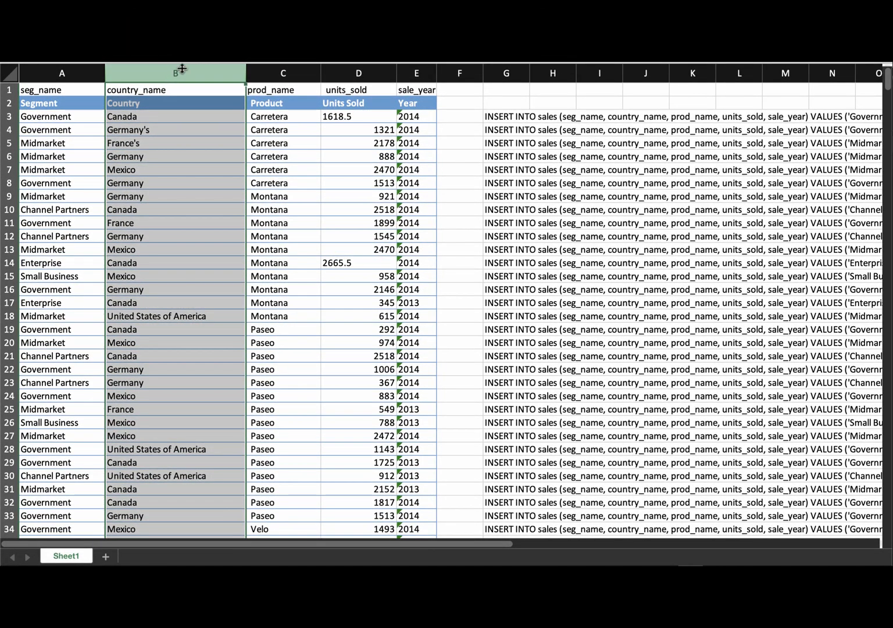
left_click(781, 9)
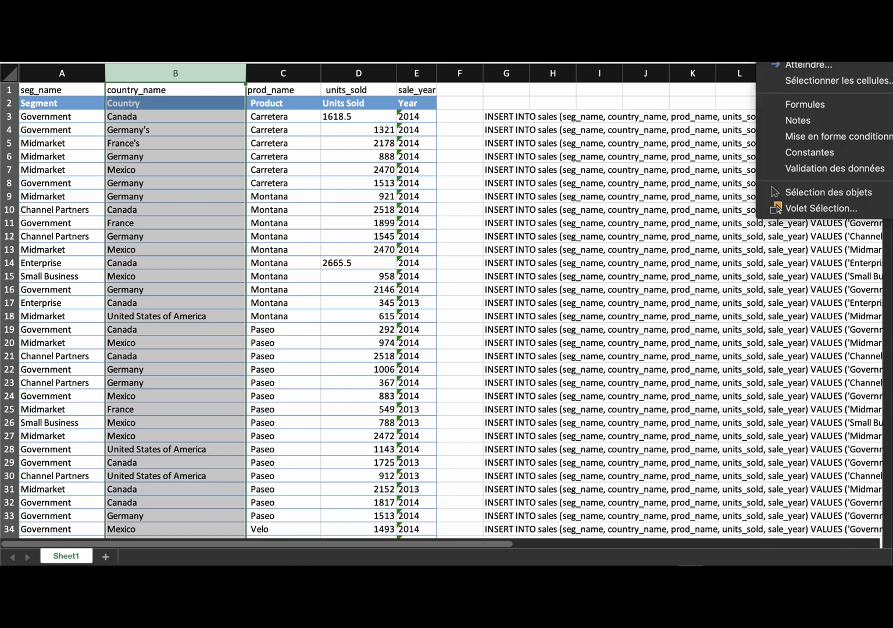
left_click(806, 49)
left_click_drag(795, 39, 635, 143)
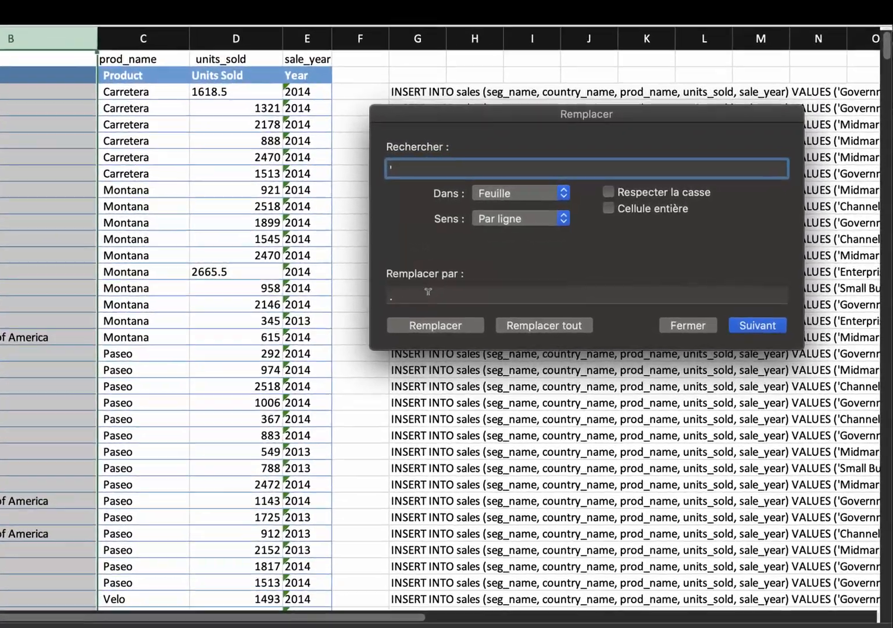
left_click(428, 291)
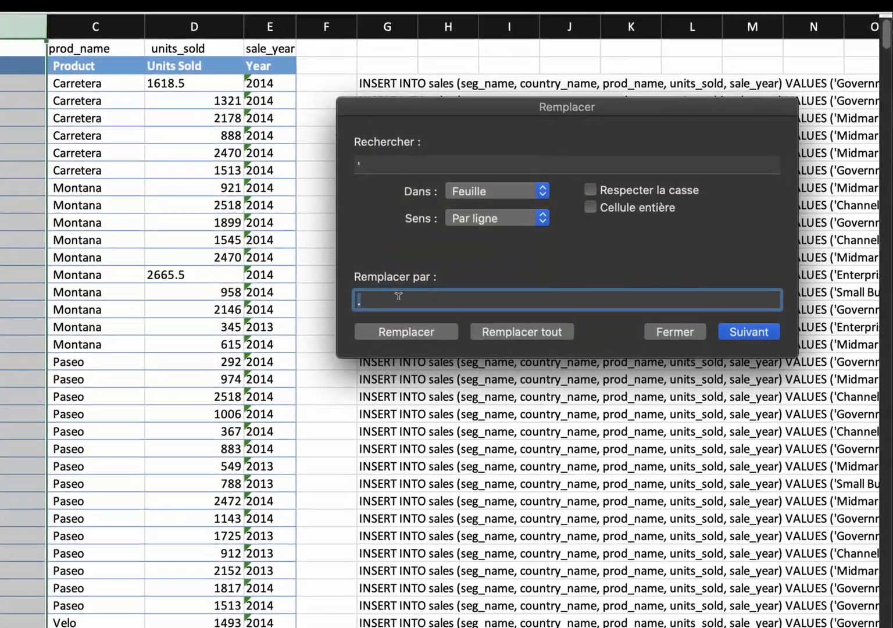
type("'")
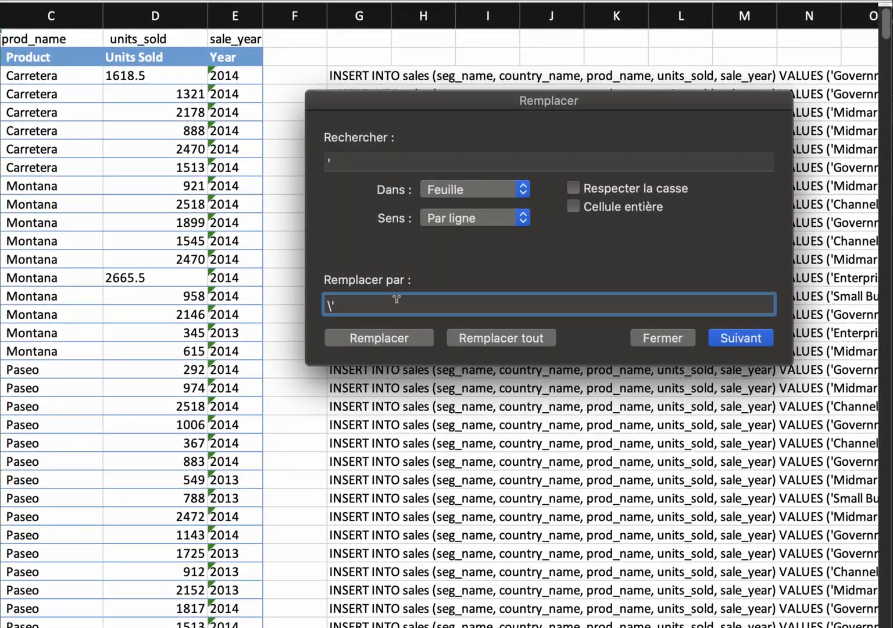
left_click(488, 338)
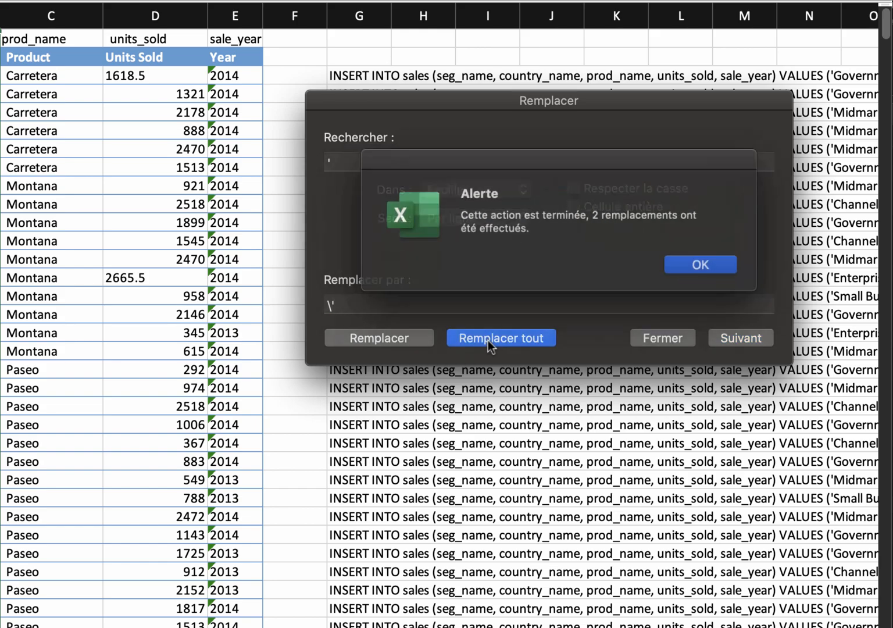
left_click(697, 263)
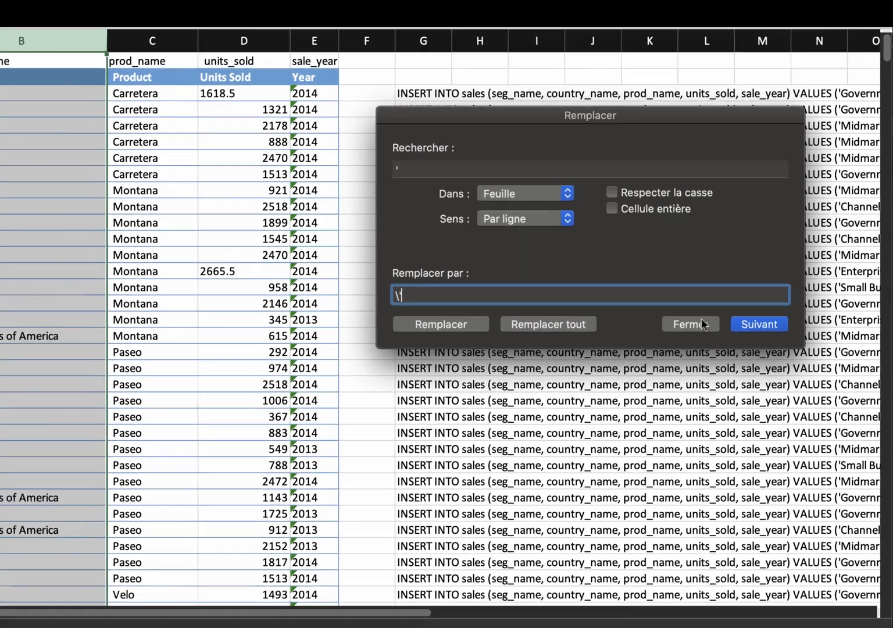
left_click(662, 338)
Examine row 4 and its generated INSERT statement in column G for the escaped apostrophe
left_click(167, 129)
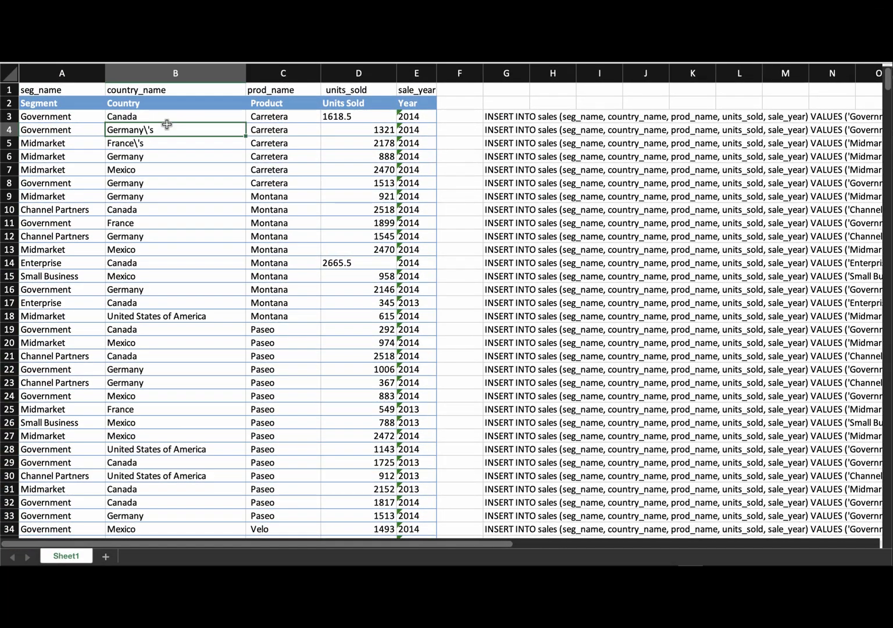
left_click(9, 129)
scroll(448, 248, "right", 1)
scroll(448, 248, "right", 6)
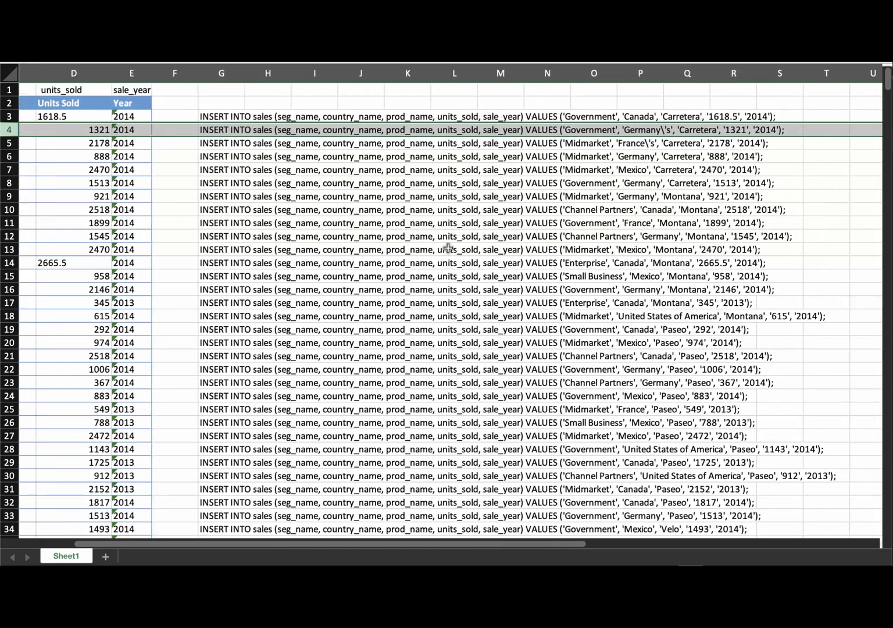